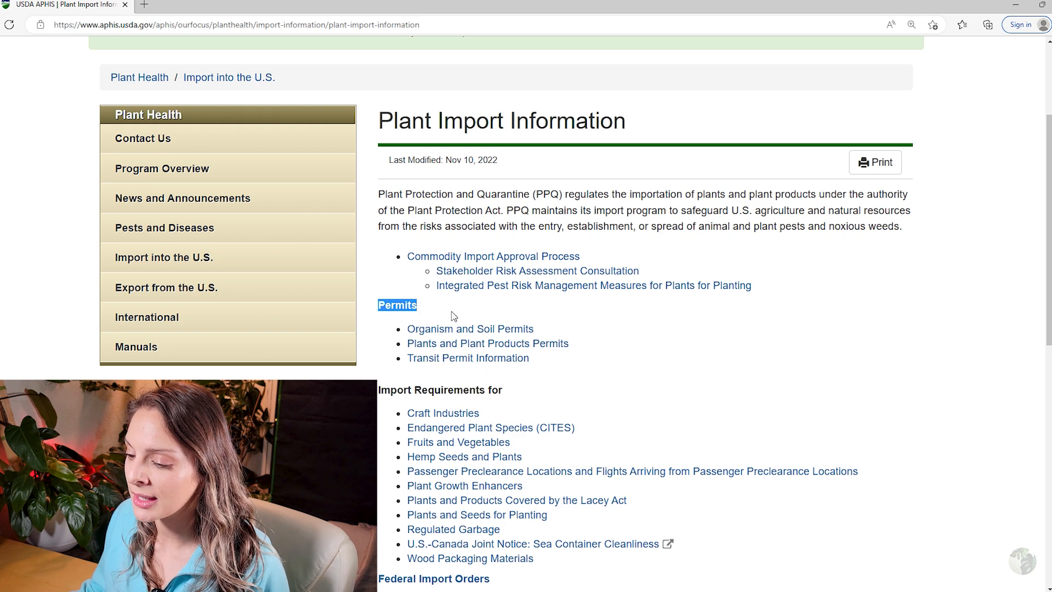
Open Plants and Plant Products Permits and locate PPQ 587 in the applications list, zoomed in.
drag(401, 347, 577, 342)
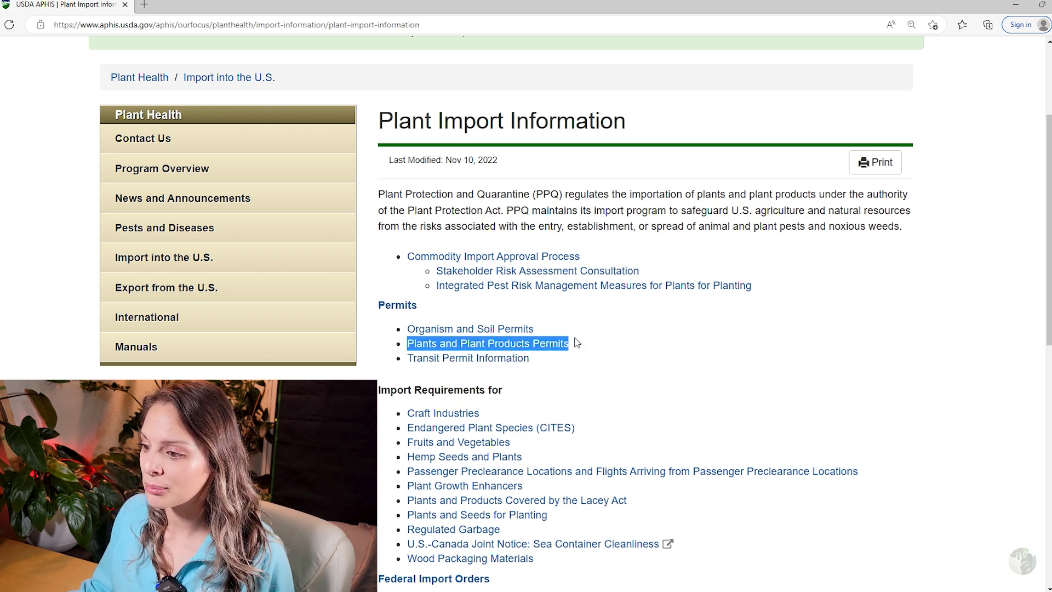
click(523, 347)
scroll(436, 336, down, 3)
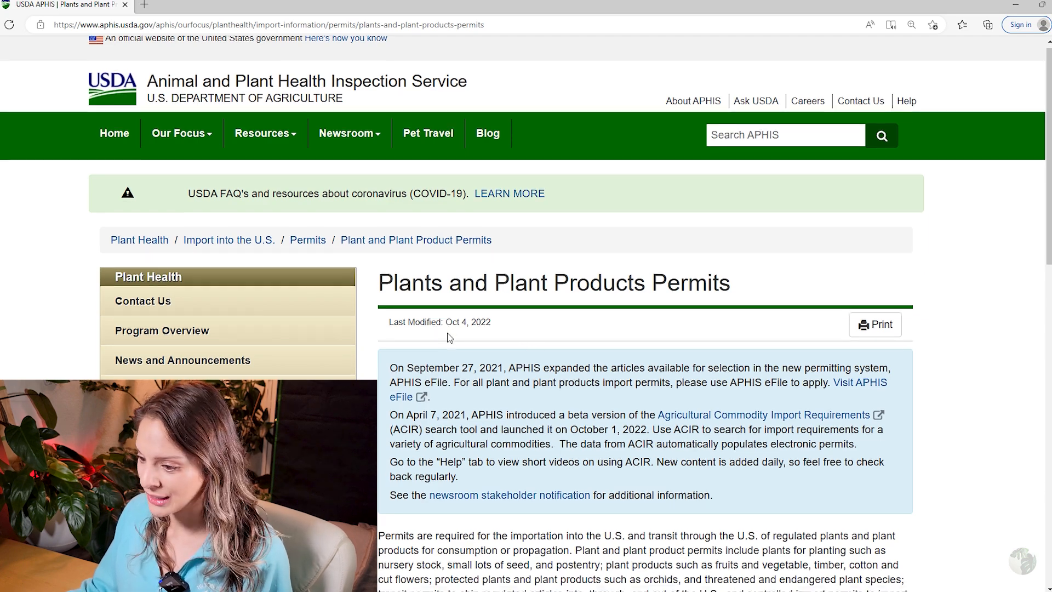
scroll(445, 457, down, 3)
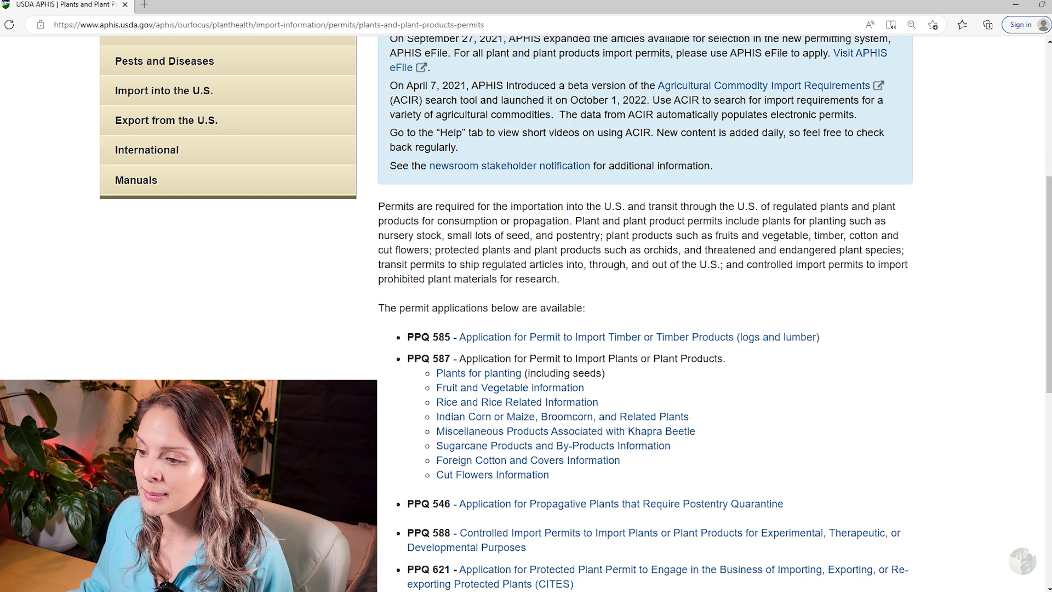
drag(408, 363, 453, 366)
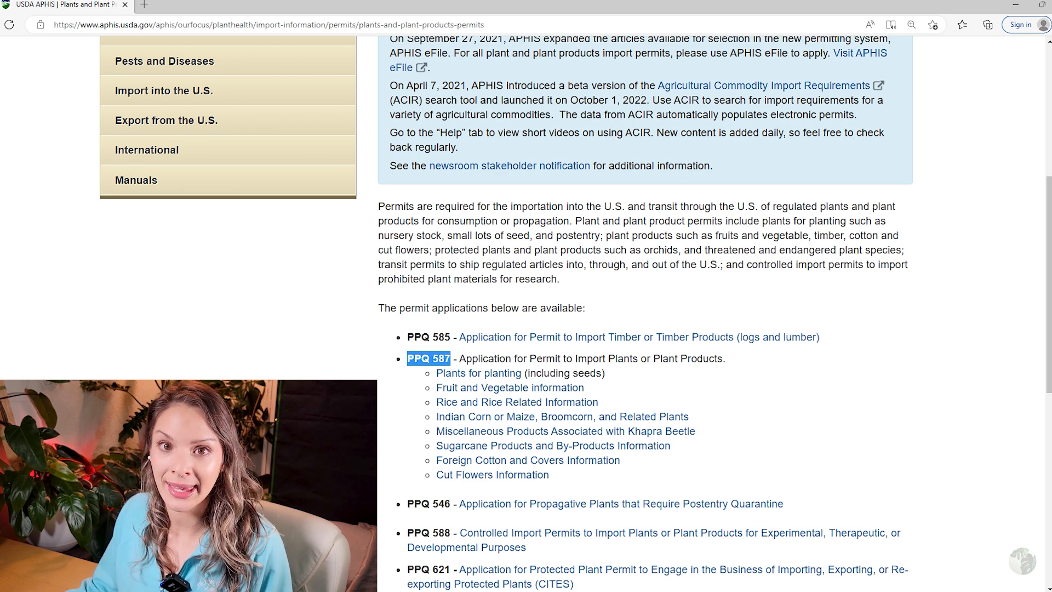
click(392, 408)
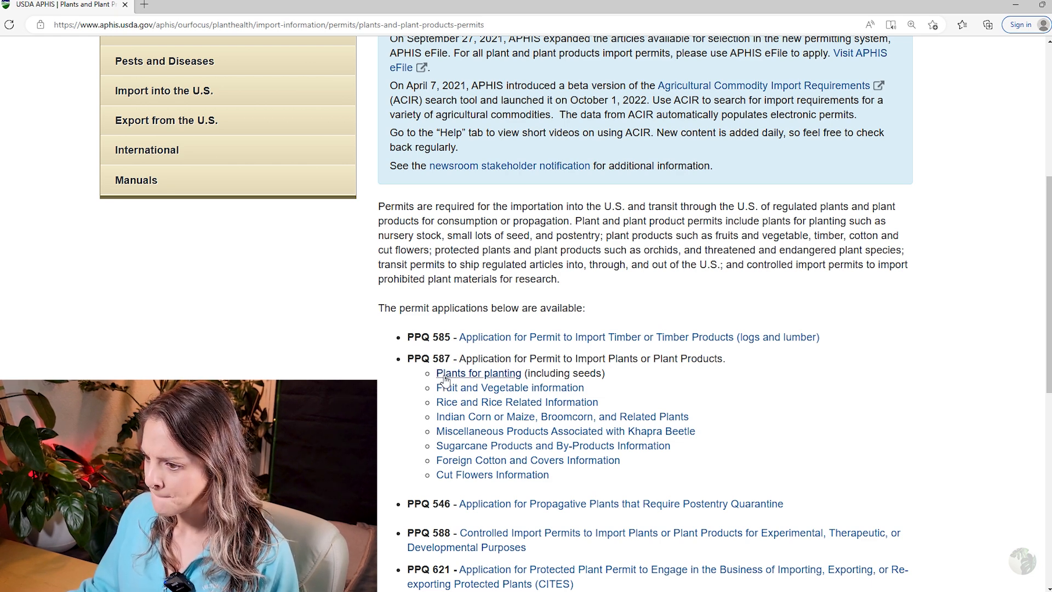
key(ctrl+plus)
key(ctrl+plus)
scroll(446, 382, down, 7)
scroll(446, 382, up, 4)
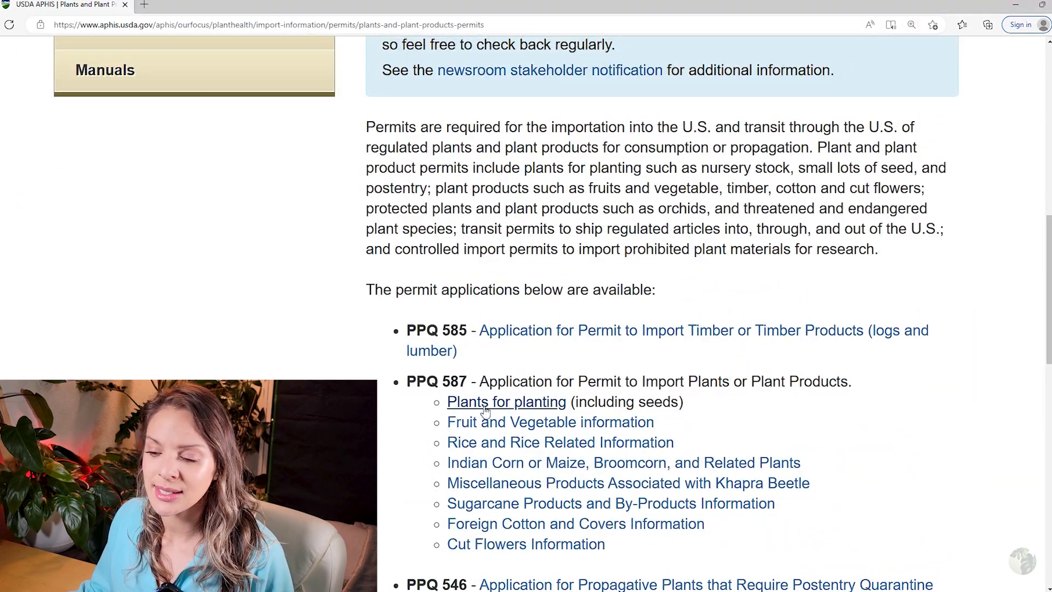
Open the 'Plants for planting' page under PPQ 587 and scroll to its Apply for a Permit link.
click(484, 407)
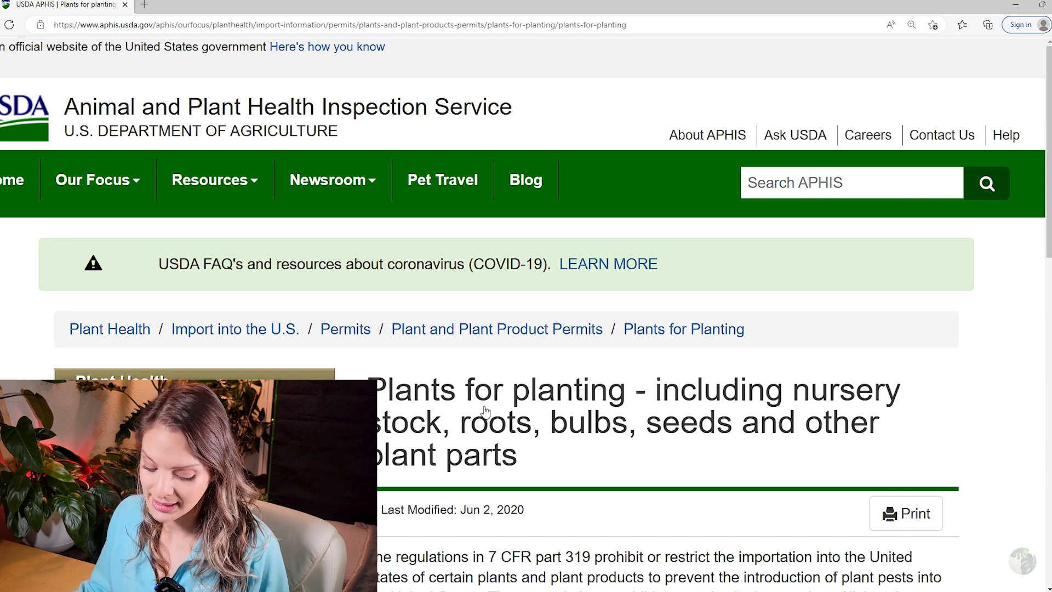
scroll(484, 412, down, 4)
key(ctrl+plus)
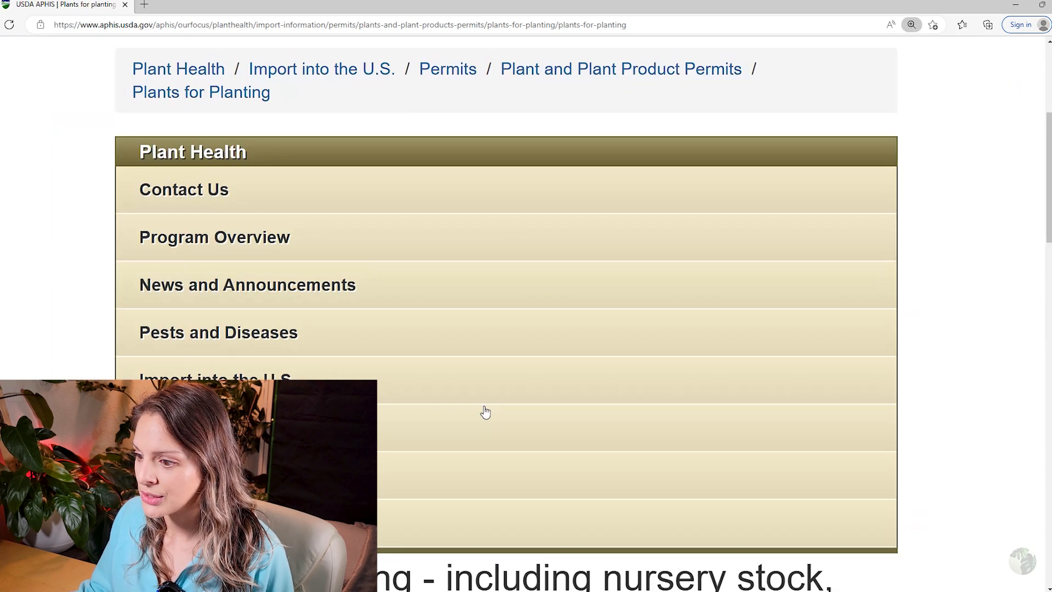
key(ctrl+minus)
key(ctrl+minus)
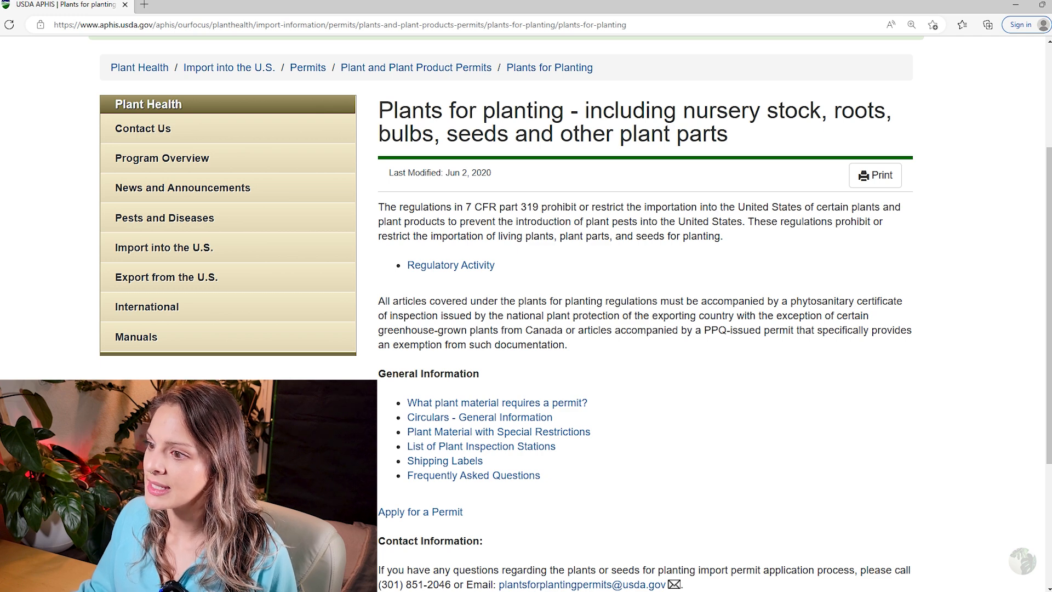
scroll(419, 310, up, 2)
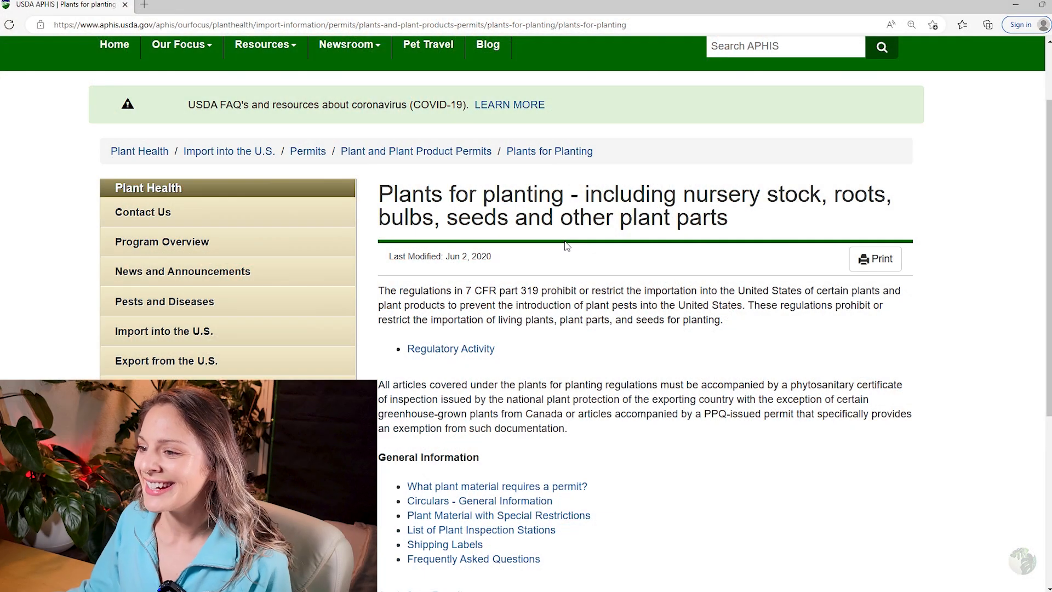
scroll(600, 359, down, 1)
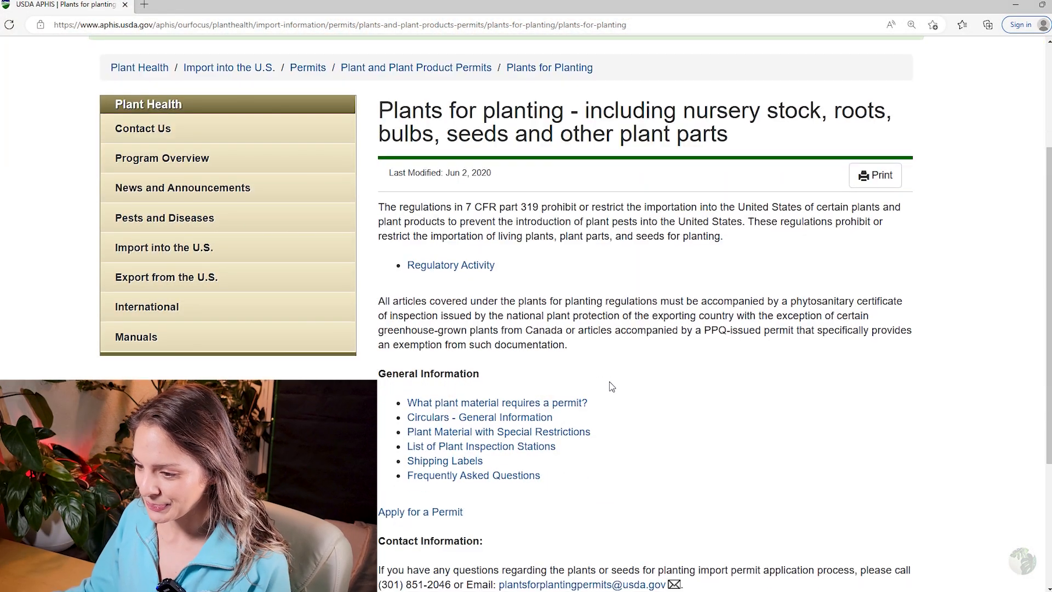
scroll(575, 436, down, 1)
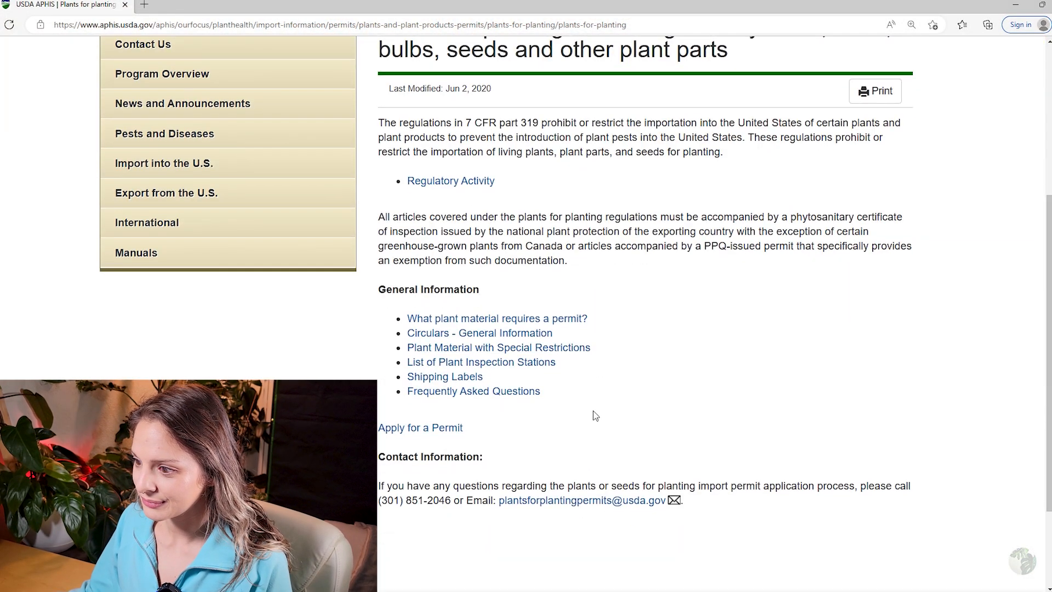
scroll(559, 370, up, 1)
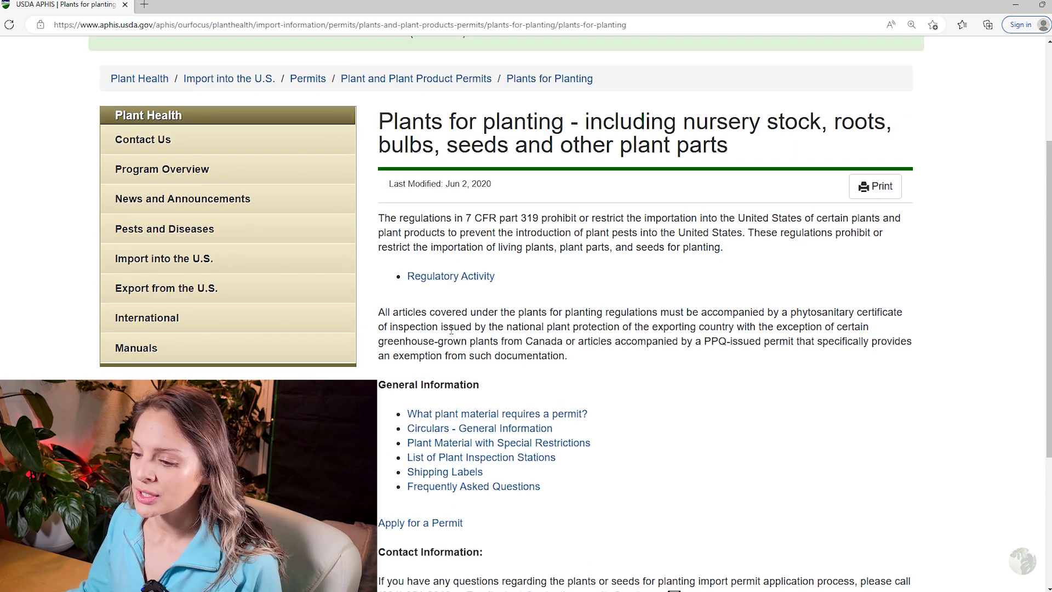
scroll(388, 285, down, 1)
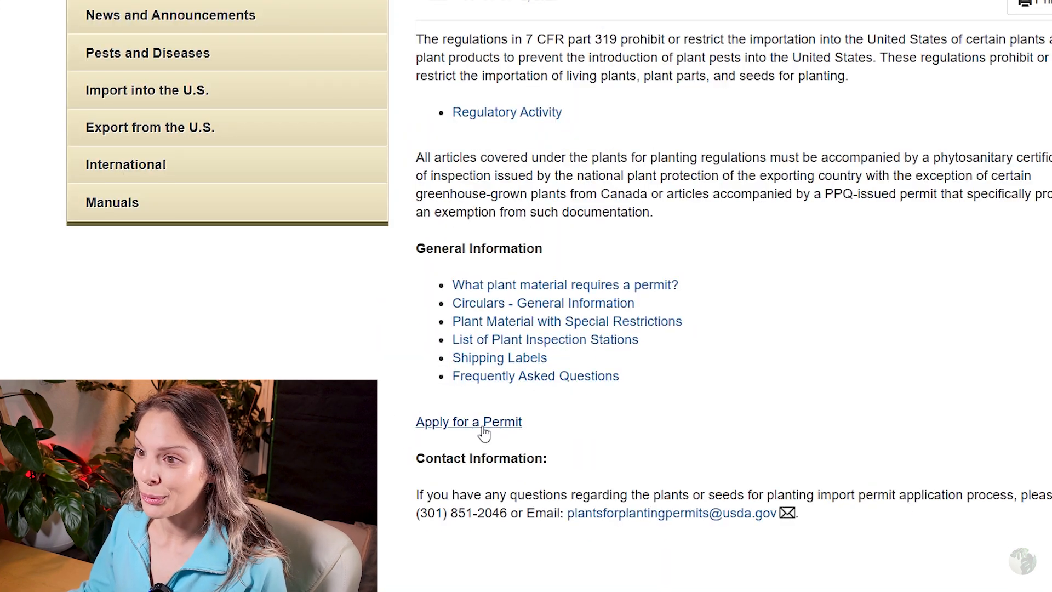
Go to the Plant Health Permit Application Forms page and launch the PPQ 587 eFile application.
click(484, 433)
scroll(438, 439, down, 3)
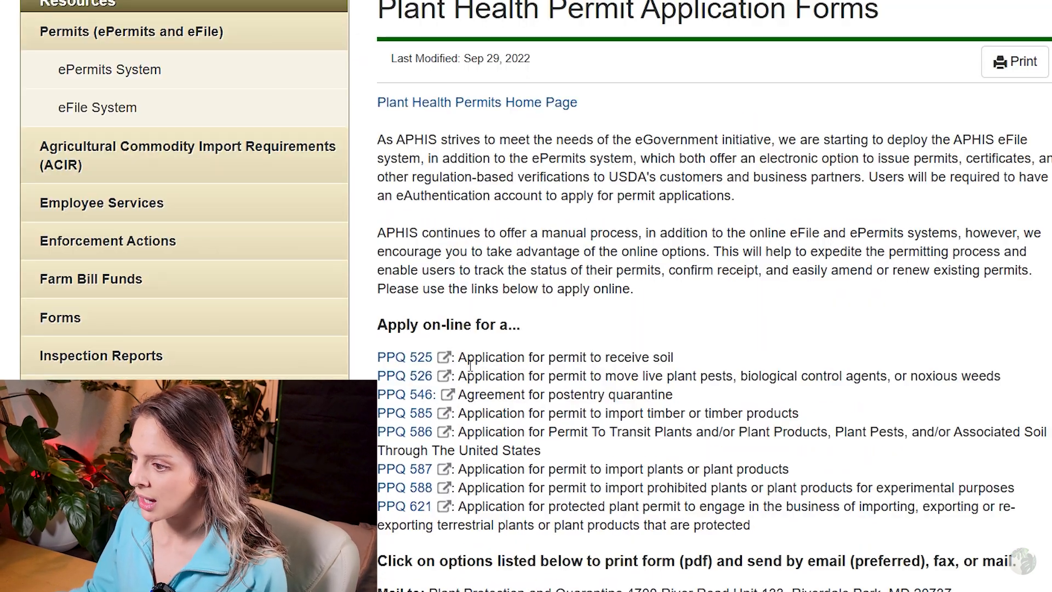
drag(441, 393, 603, 390)
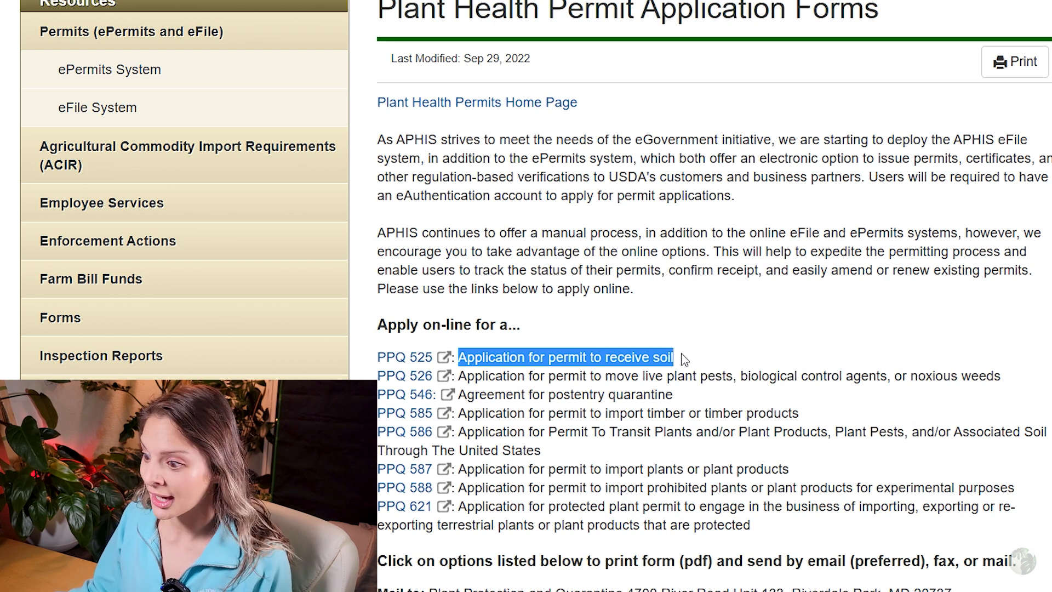
click(751, 364)
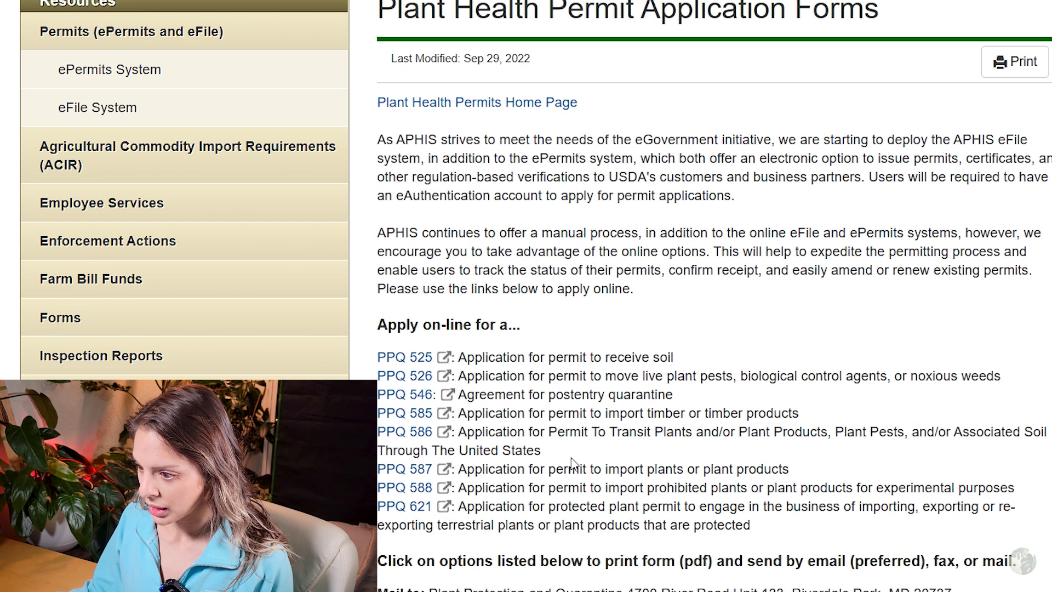
drag(460, 471, 729, 471)
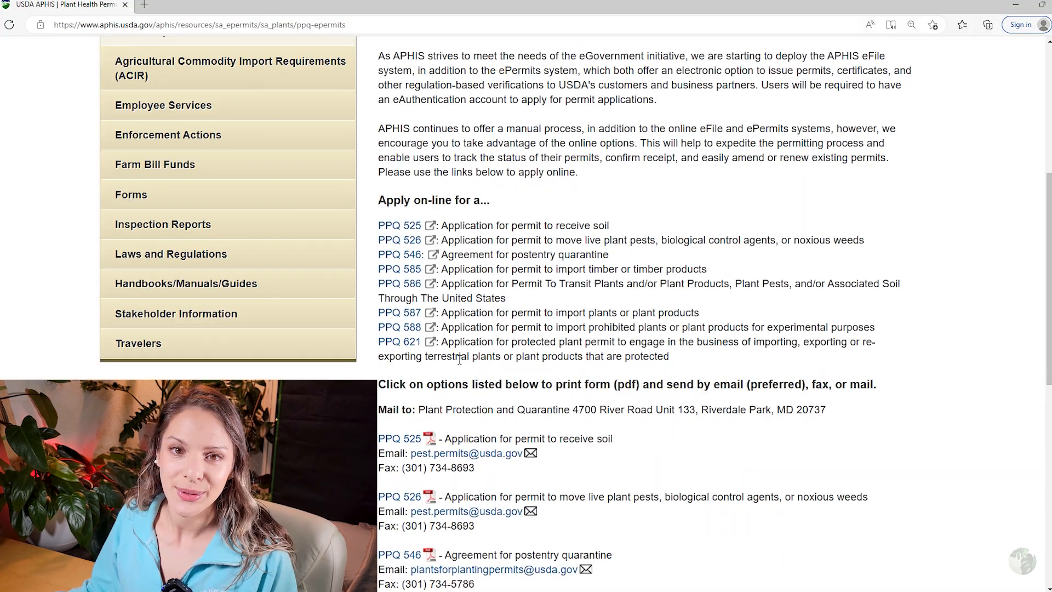
scroll(462, 355, up, 2)
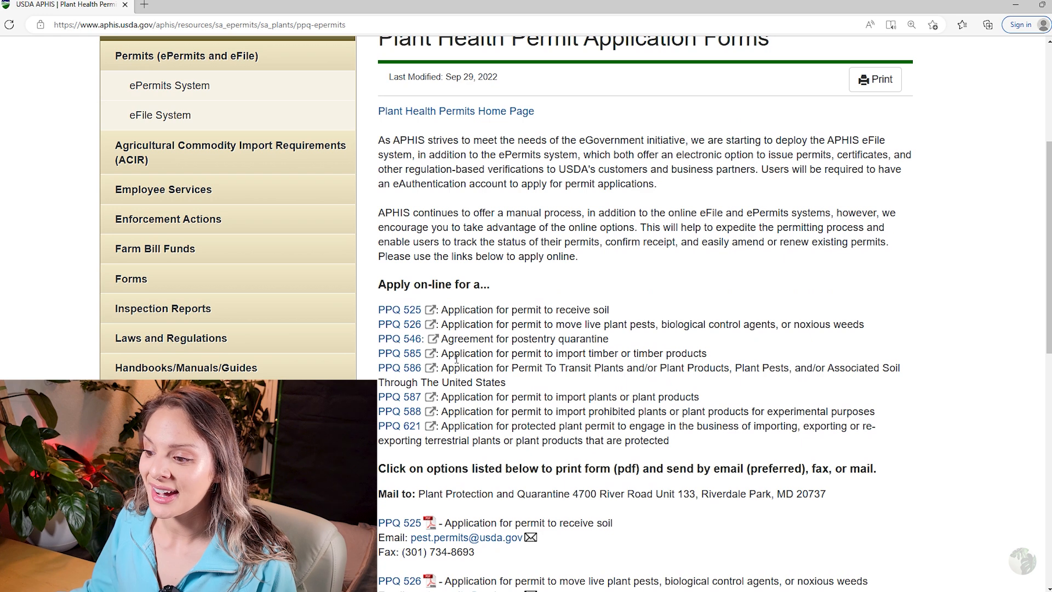
click(402, 398)
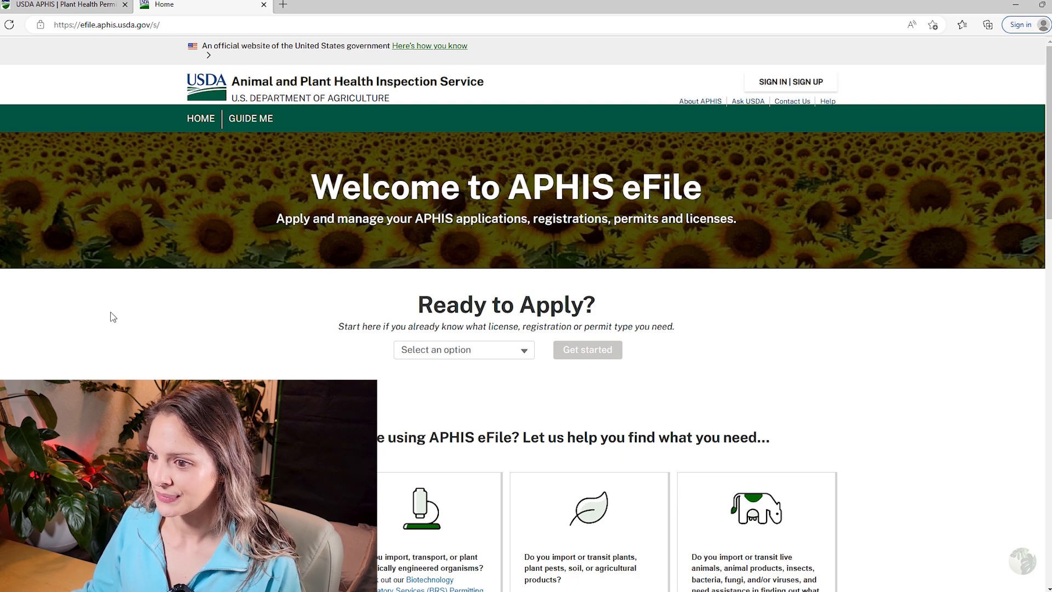
Select PPQ-587 as the permit type on the eFile home page and get started.
scroll(113, 317, down, 5)
scroll(126, 312, up, 3)
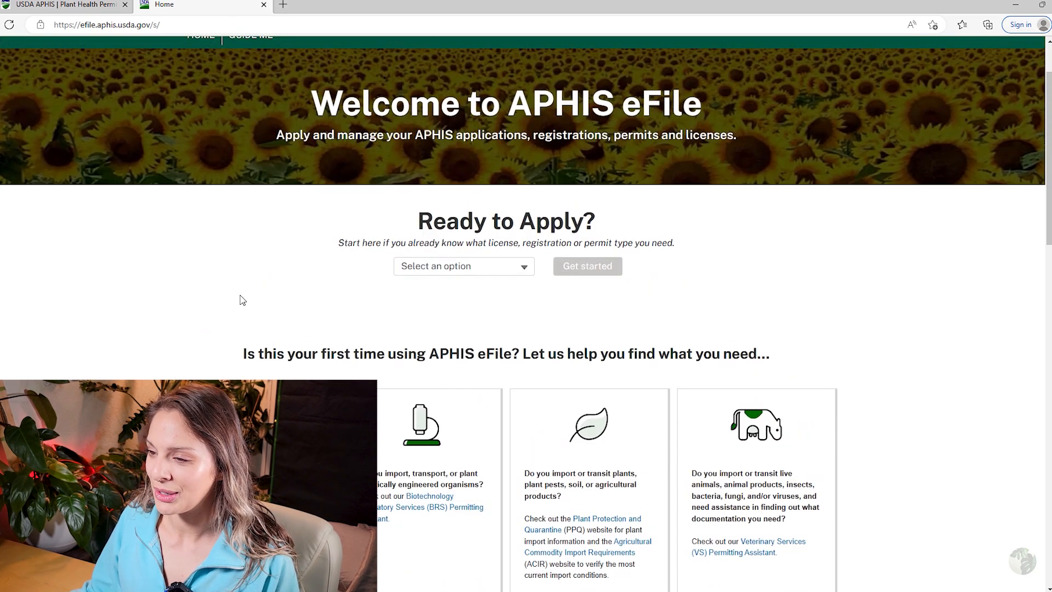
scroll(420, 183, up, 2)
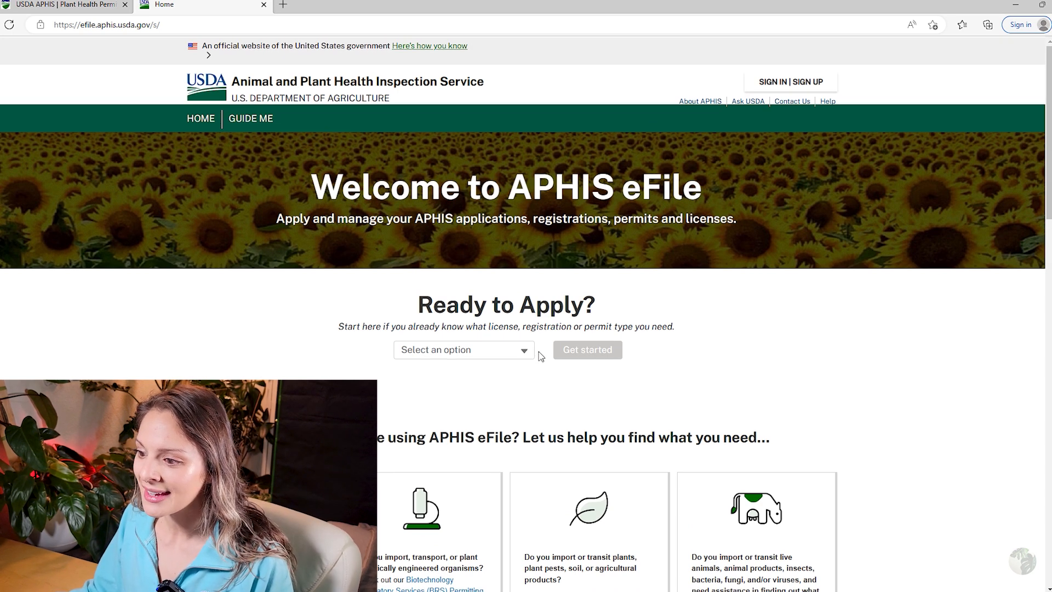
click(469, 353)
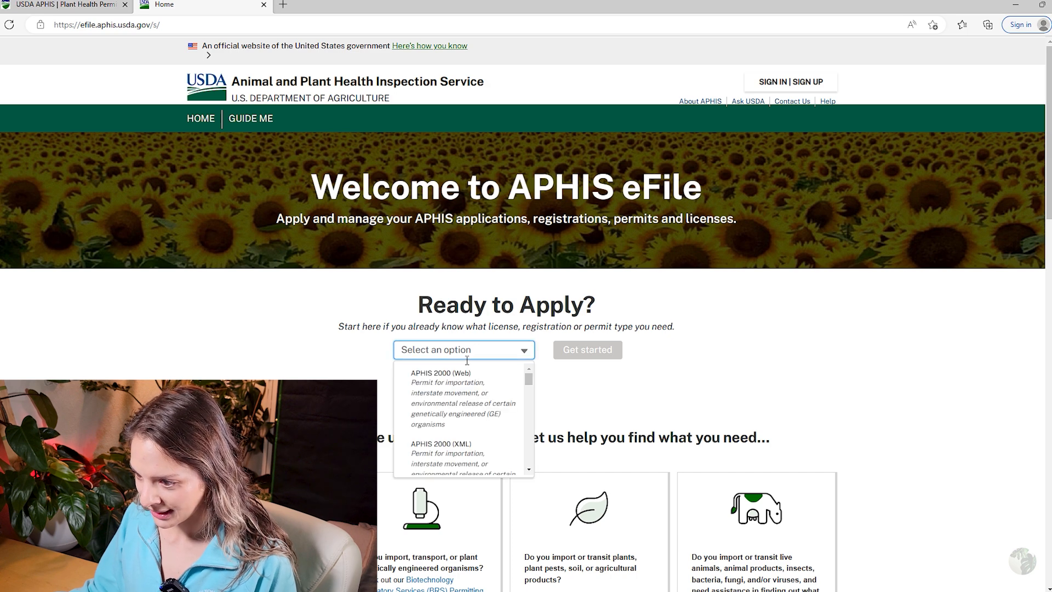
scroll(473, 395, down, 6)
scroll(474, 394, up, 3)
scroll(475, 406, down, 4)
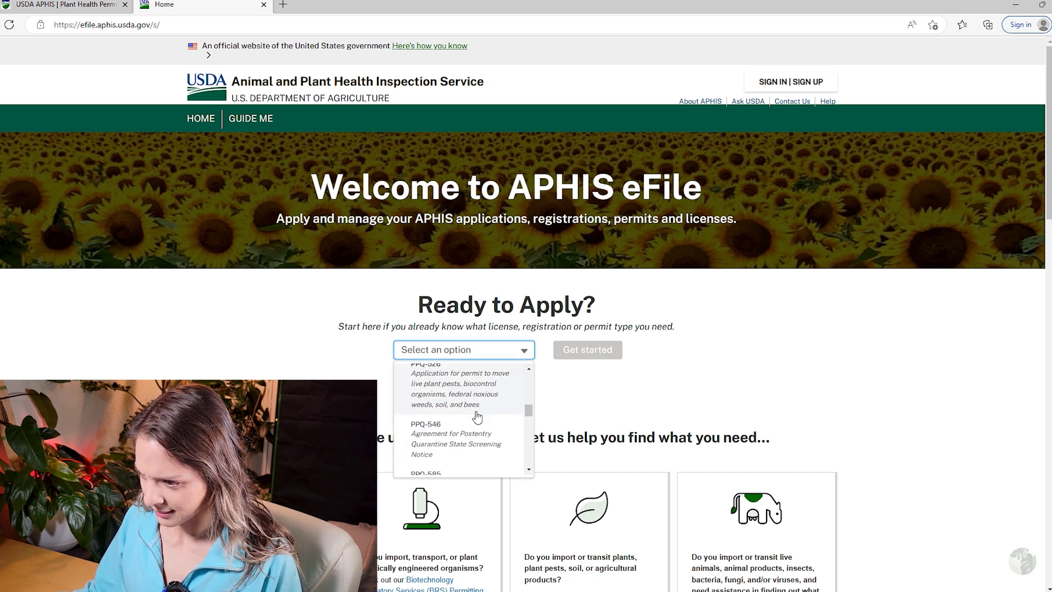
scroll(477, 416, down, 5)
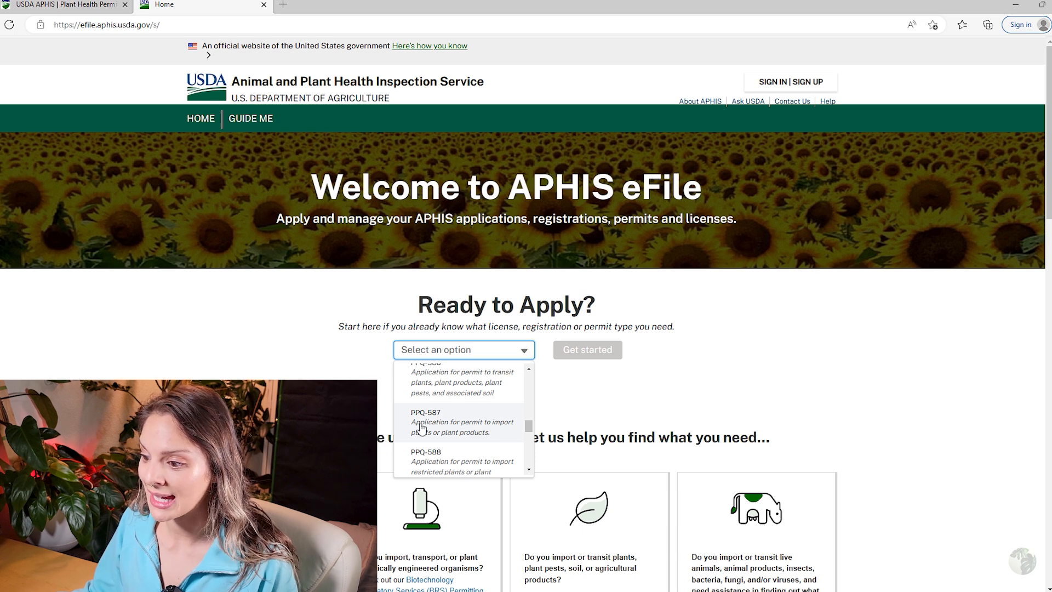
click(473, 434)
click(591, 357)
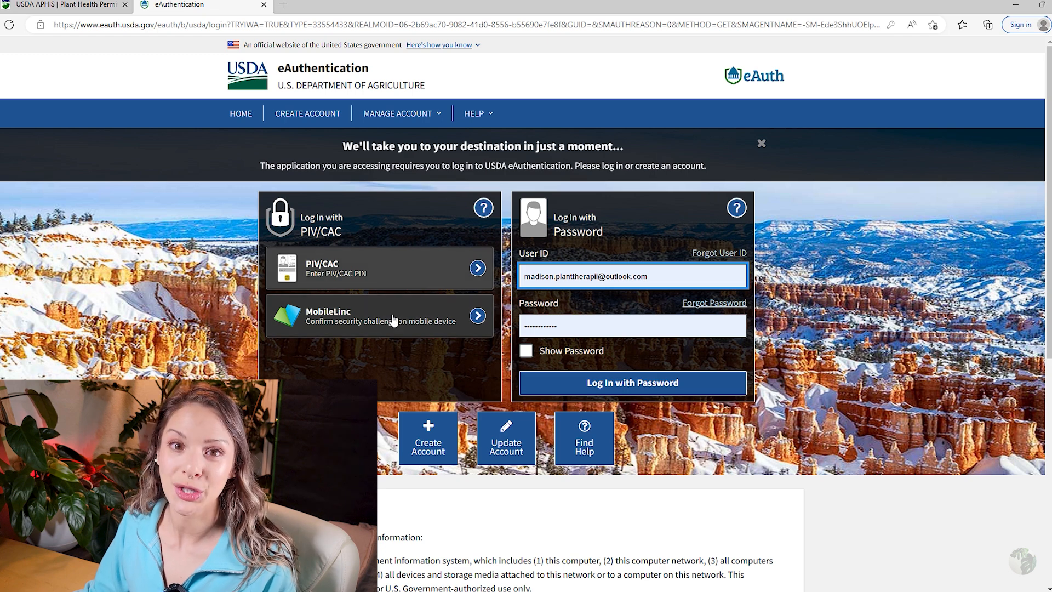
Start a new eAuthentication customer registration and submit the pasted account e-mail address.
click(430, 447)
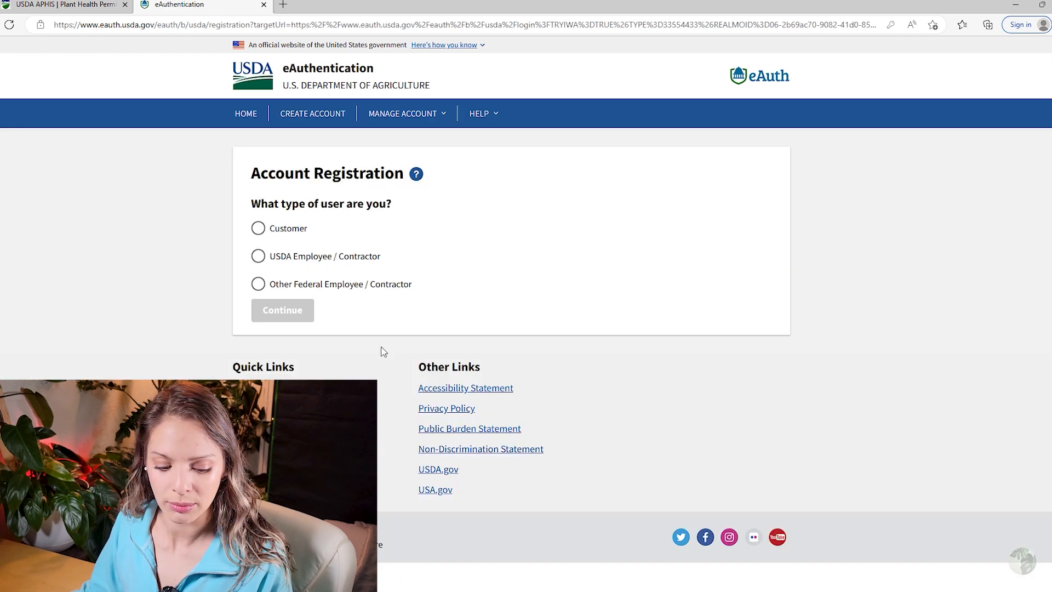
click(261, 229)
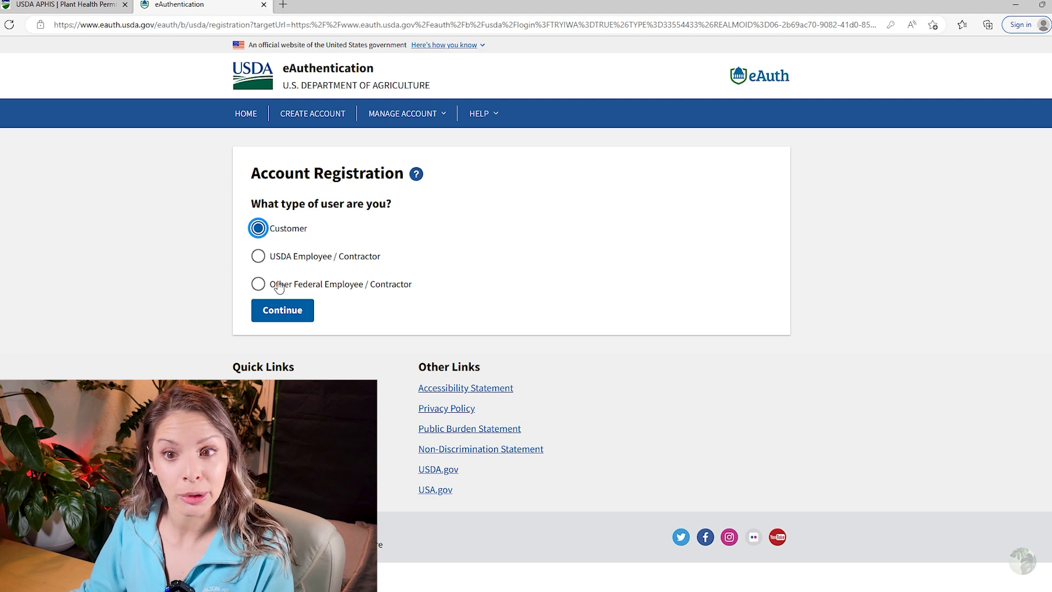
click(306, 311)
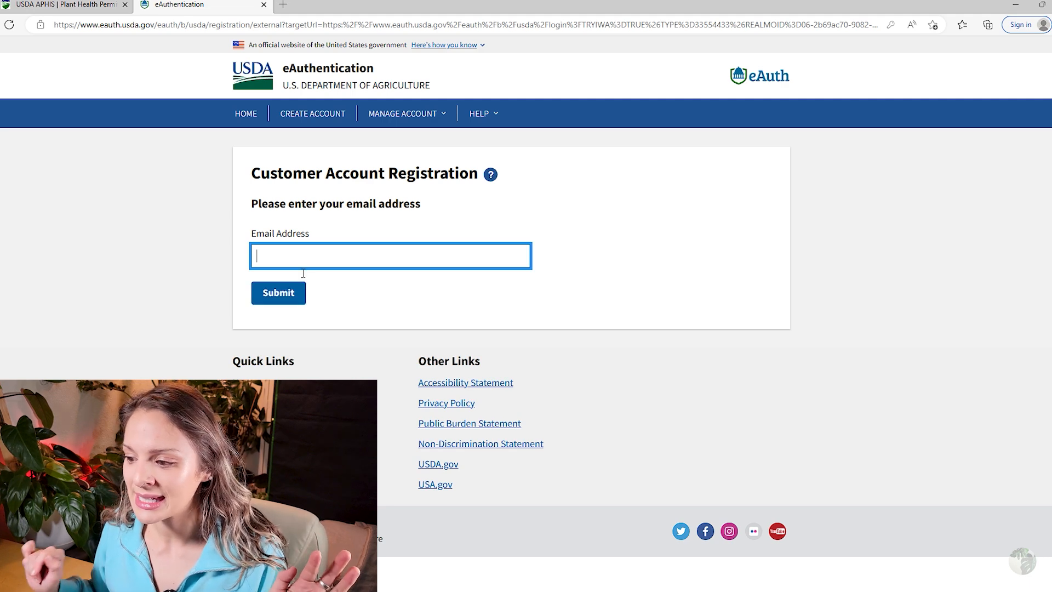
key(ctrl+v)
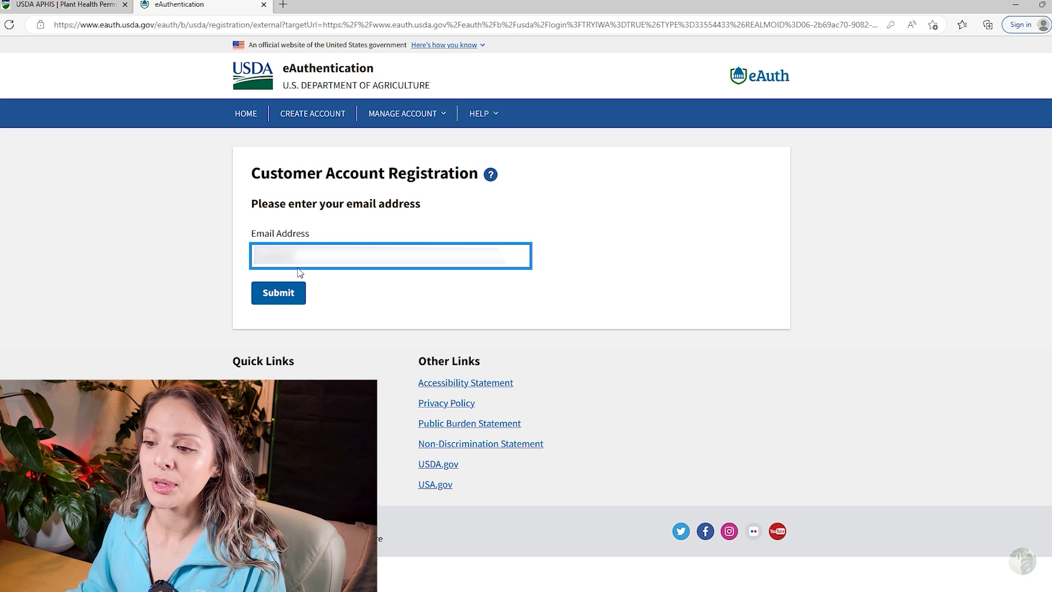
click(301, 299)
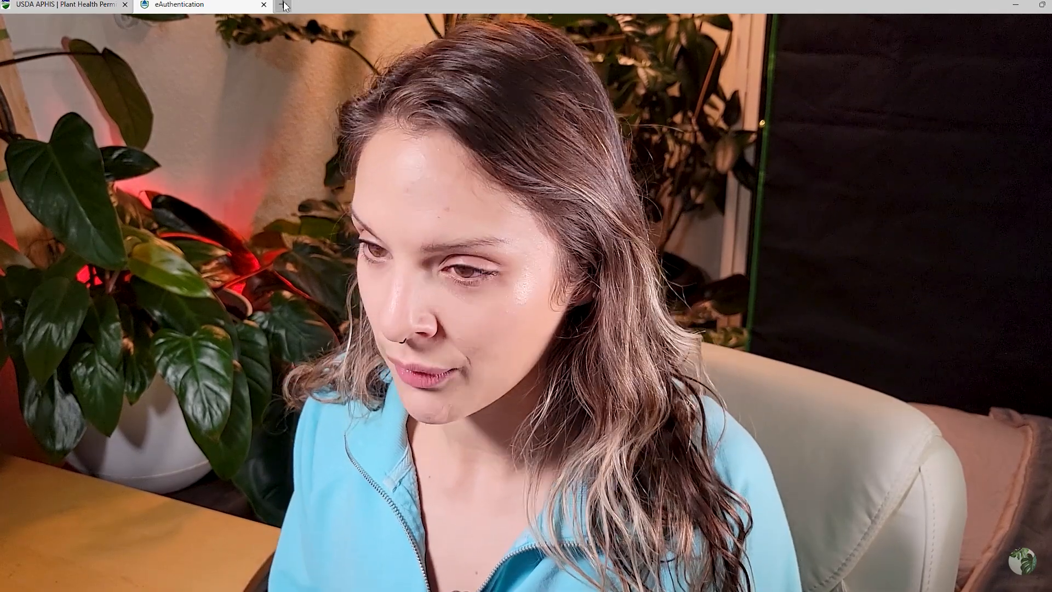
Load Outlook in a new tab and follow the eAuth confirmation email's Continue Registration link.
click(283, 5)
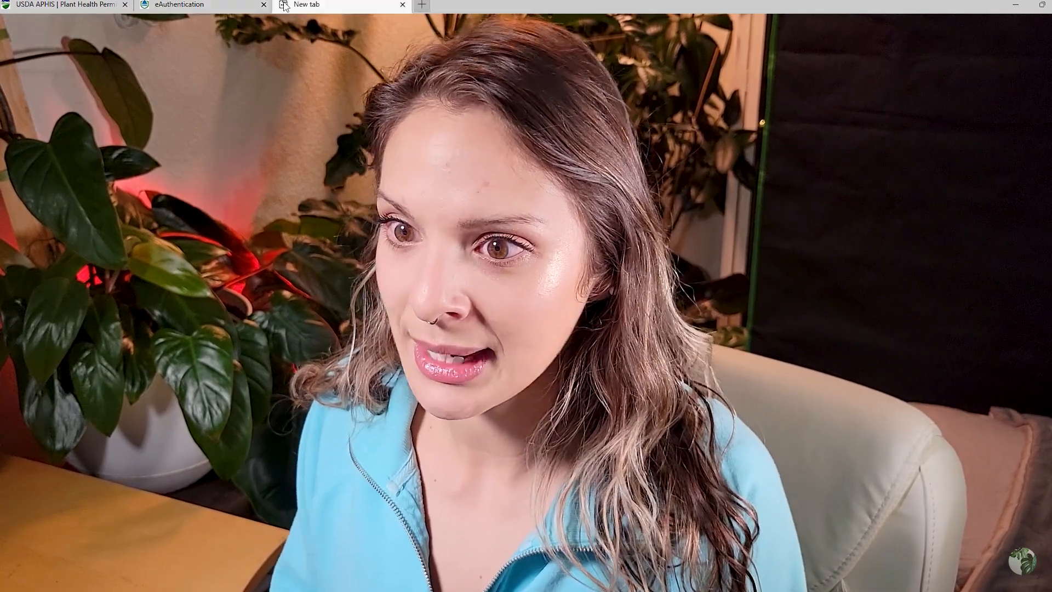
key(Return)
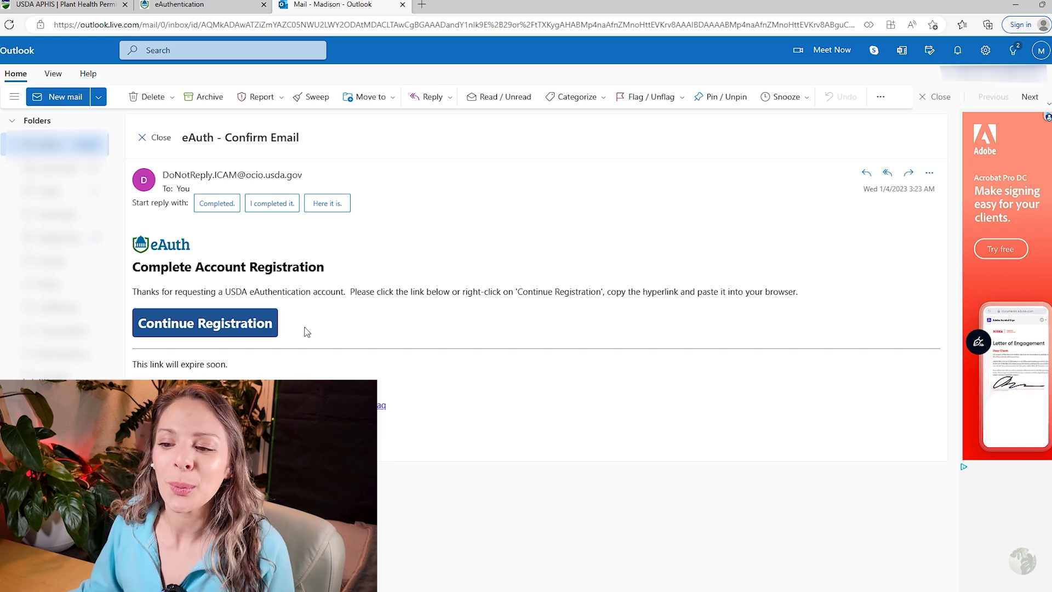
click(253, 322)
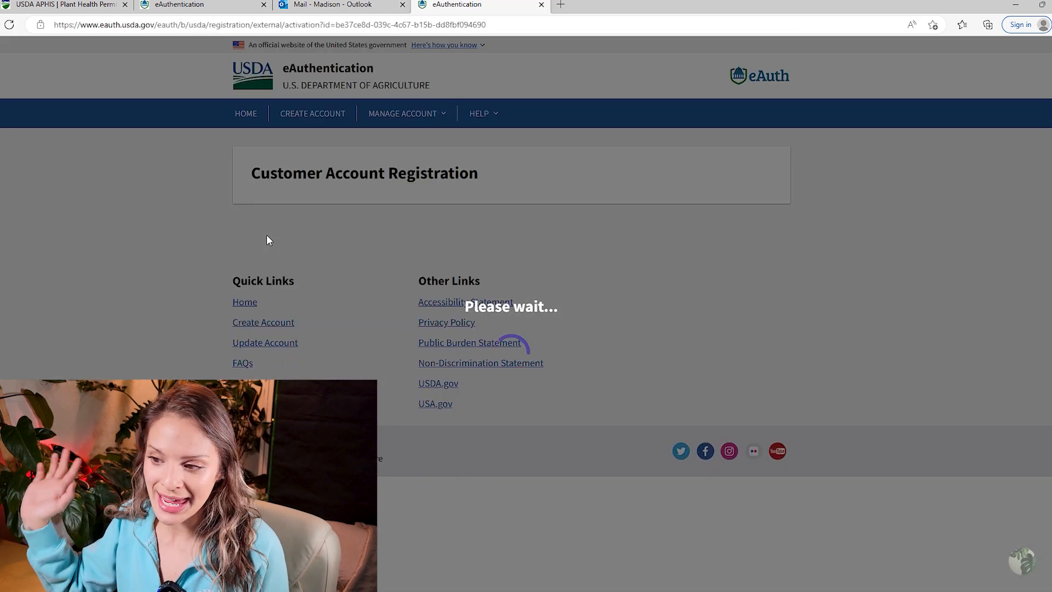
Enter the first and last name and a 12+ character password, then submit the registration.
text(Madison)
key(Tab)
key(Tab)
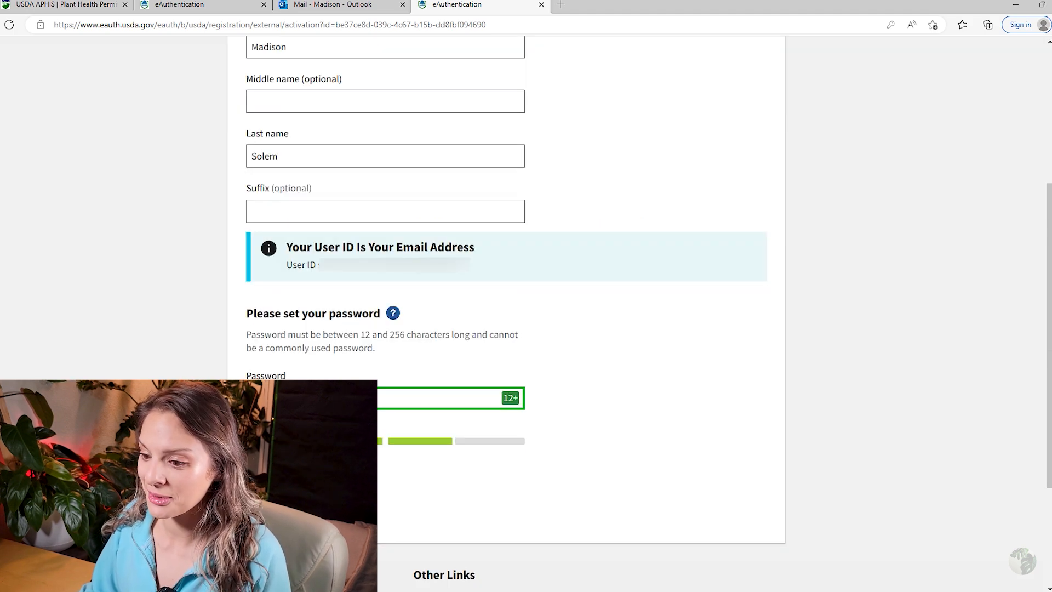
key(Return)
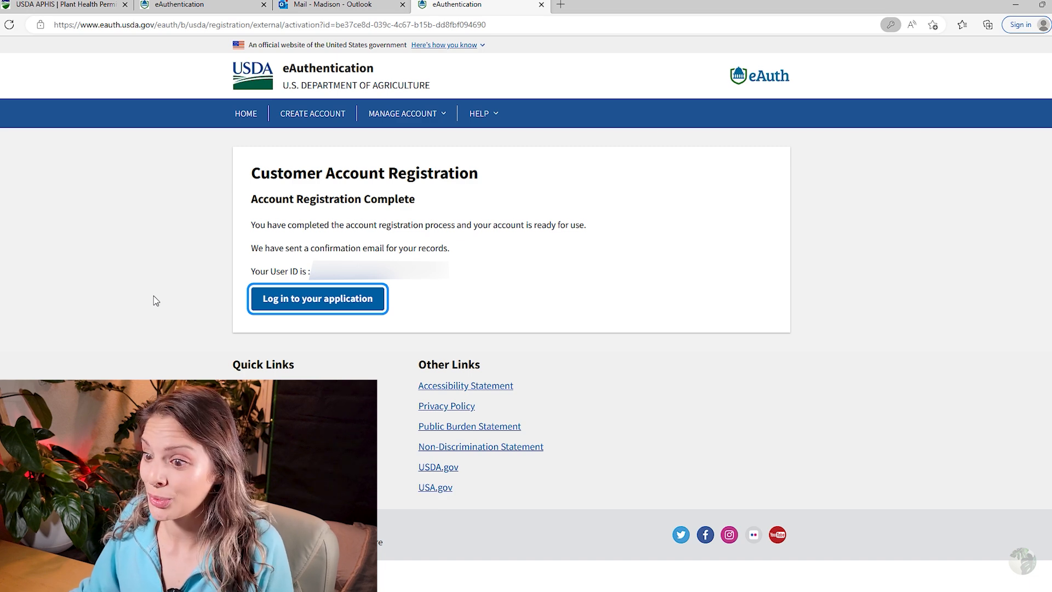
Go to the application login page and place the cursor in the Password box.
click(292, 305)
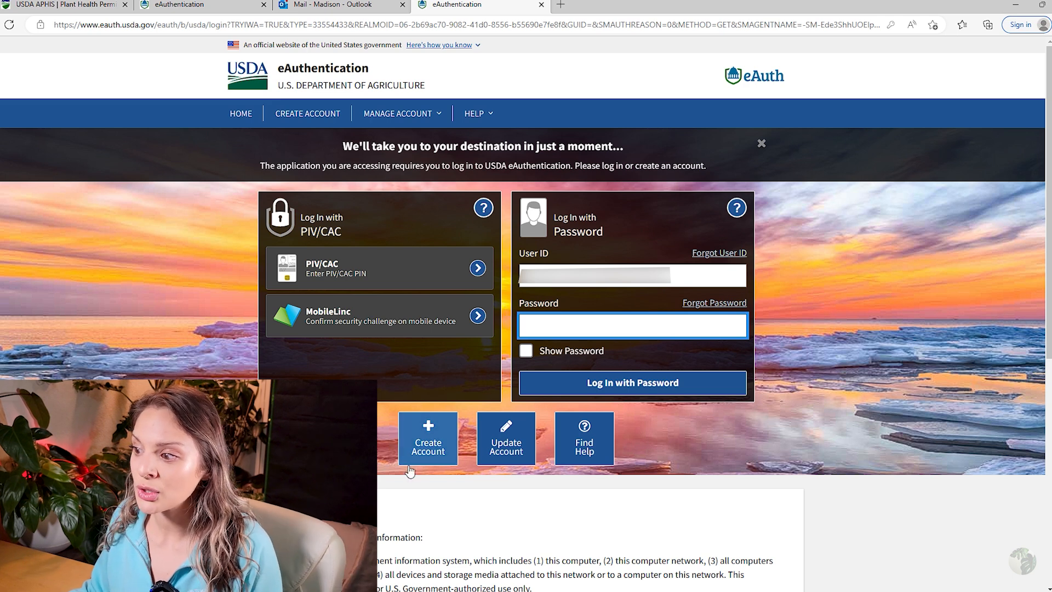
key(shift+Tab)
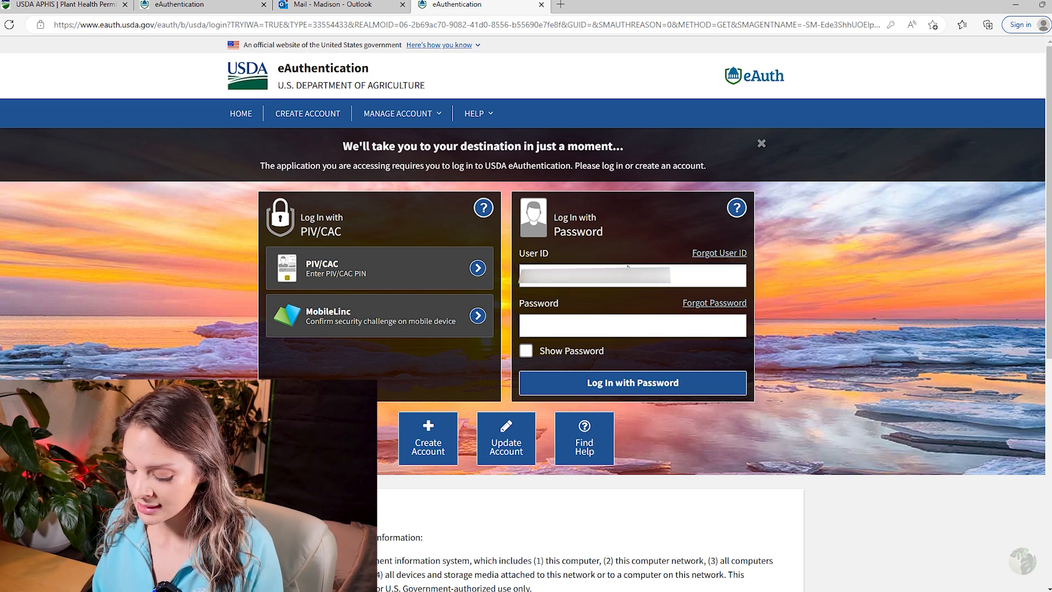
click(598, 333)
Sign in with the new account's password and submit the date of birth on Verify Identity.
key(Return)
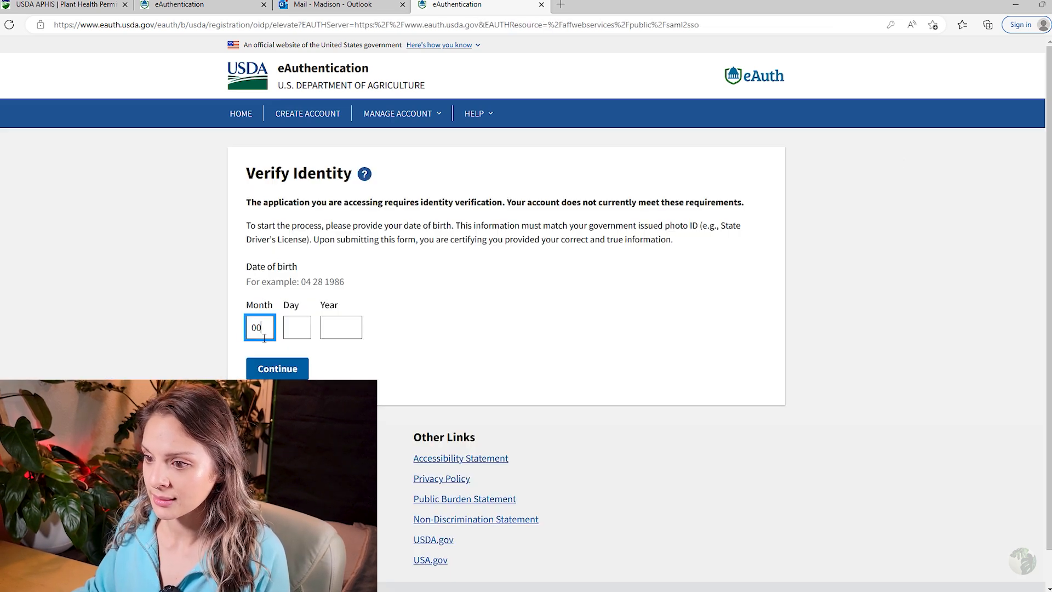
key(ctrl+a)
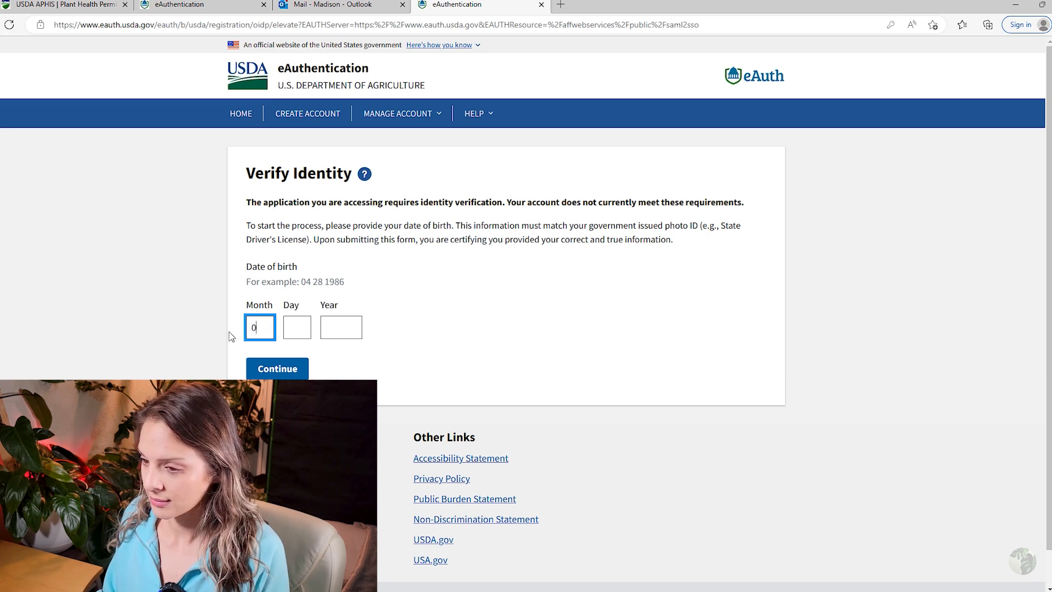
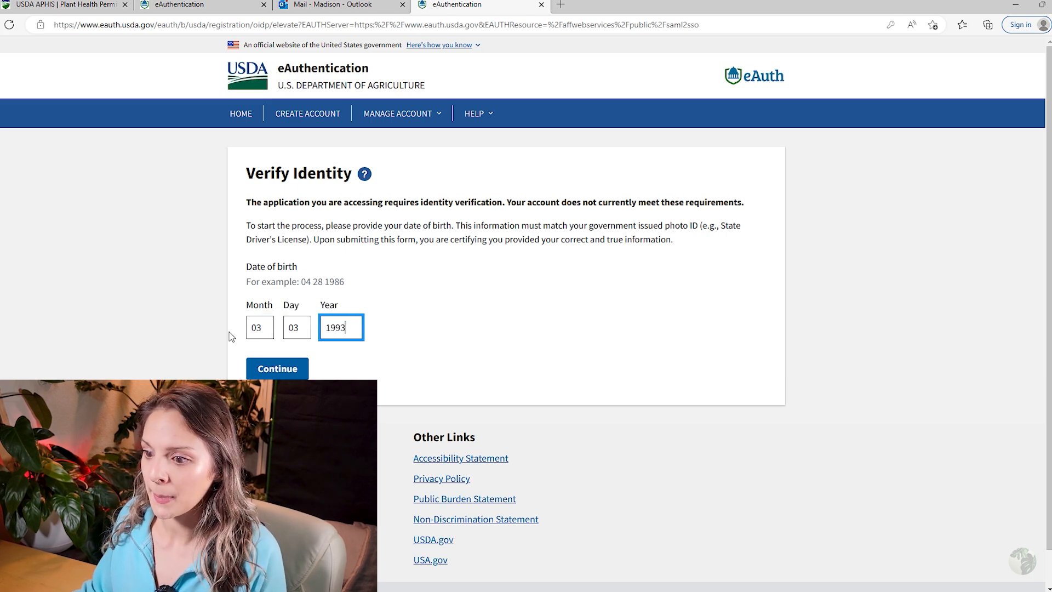
click(295, 370)
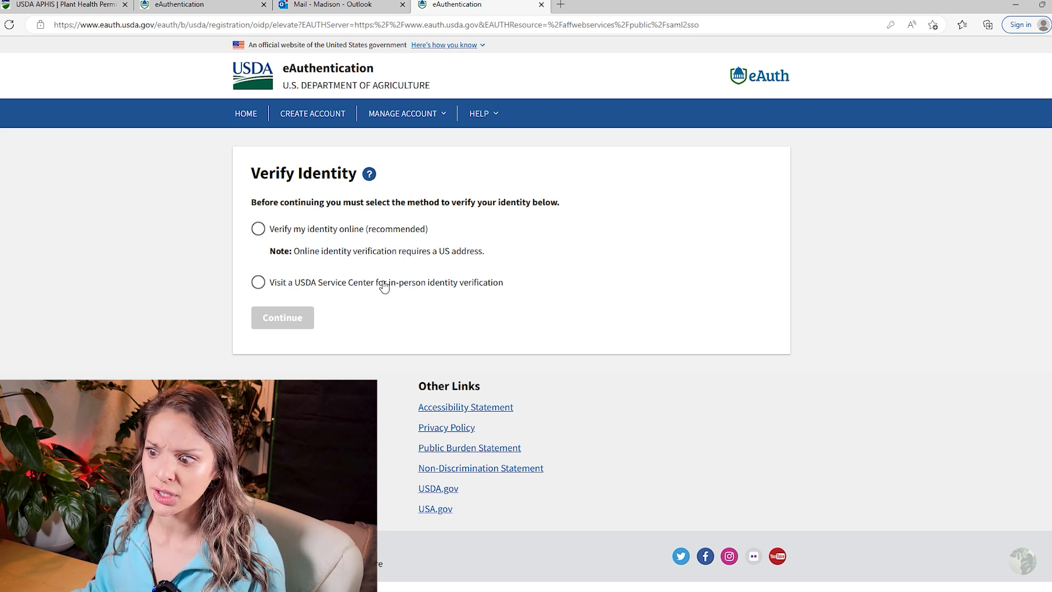
Choose online identity verification, accept the consent, and begin the social security number field.
click(264, 233)
click(287, 315)
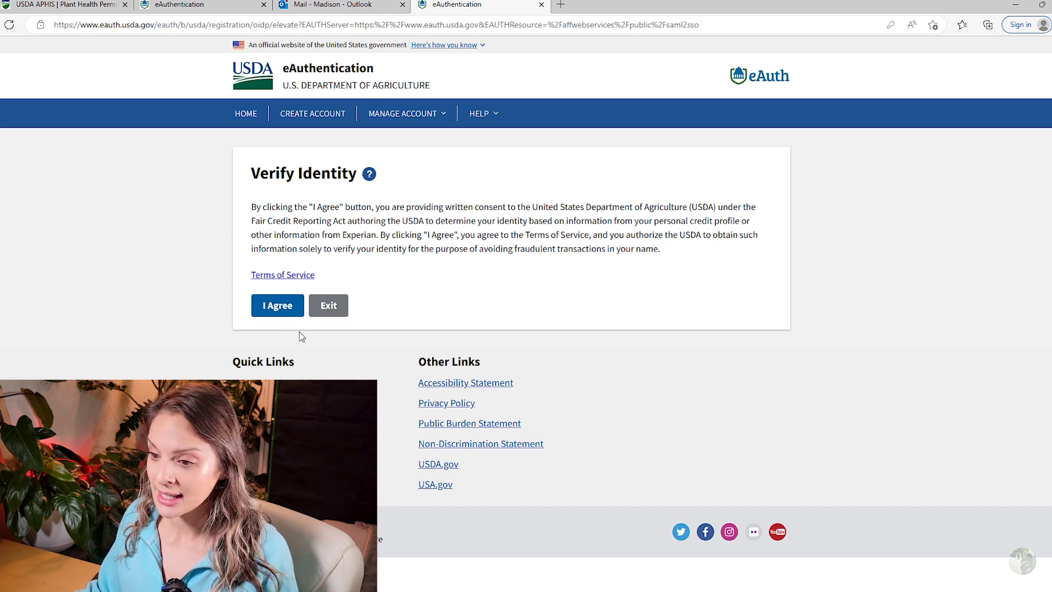
click(278, 306)
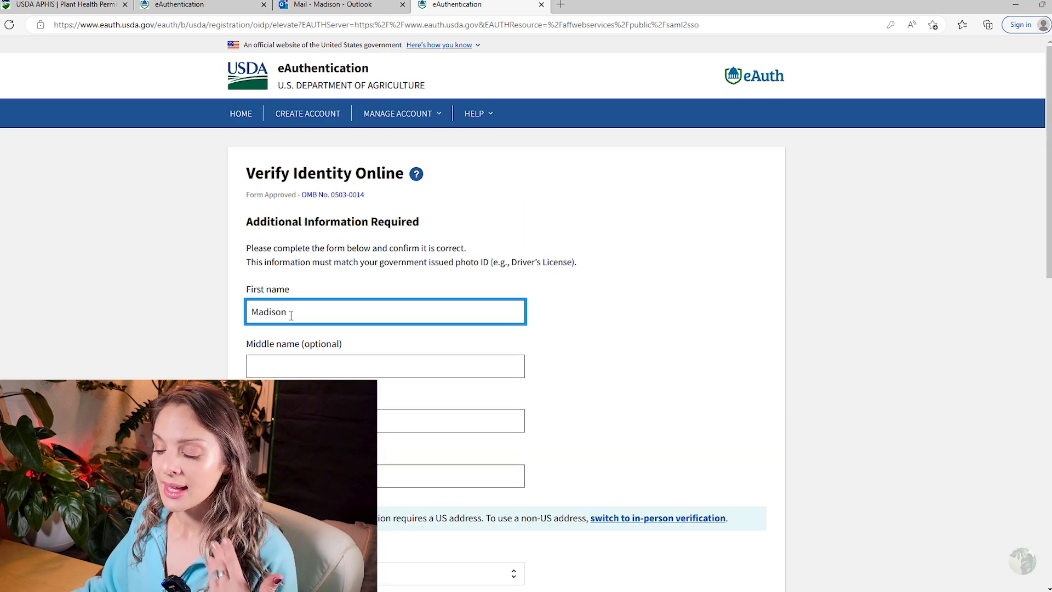
scroll(526, 312, down, 4)
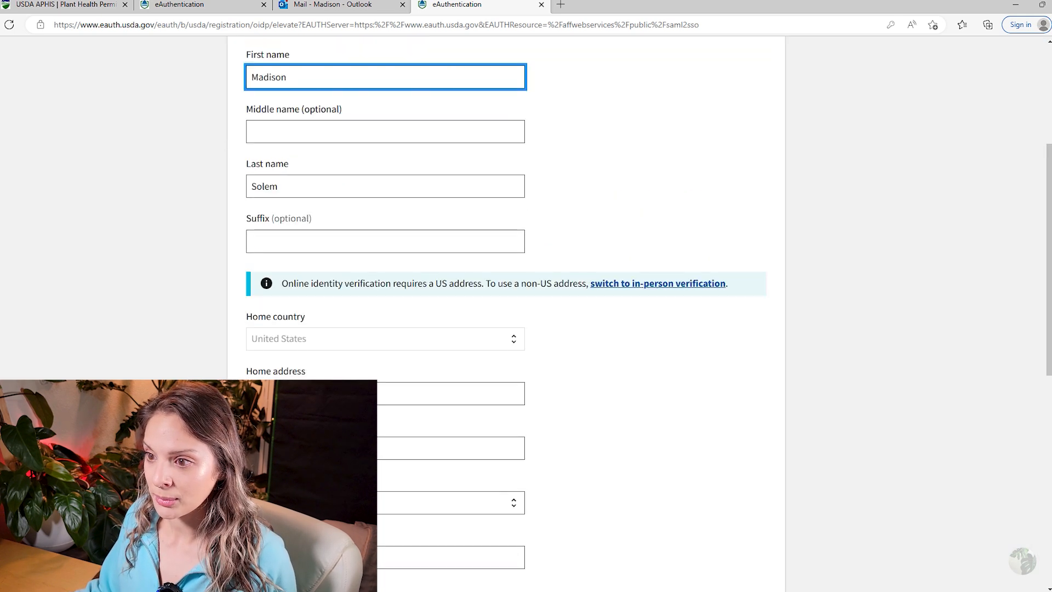
scroll(526, 312, up, 3)
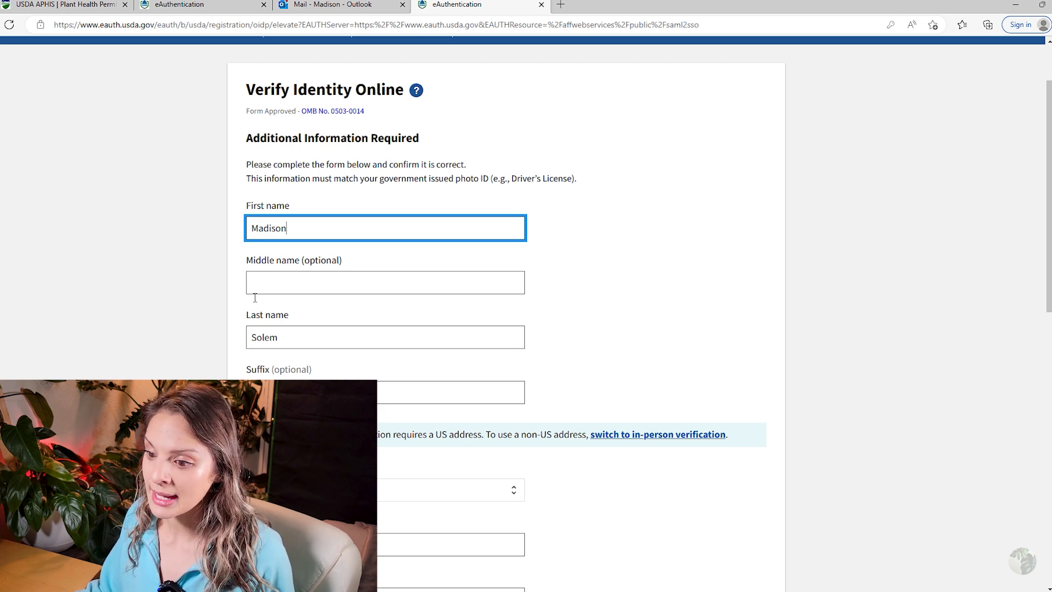
scroll(255, 297, down, 7)
click(436, 471)
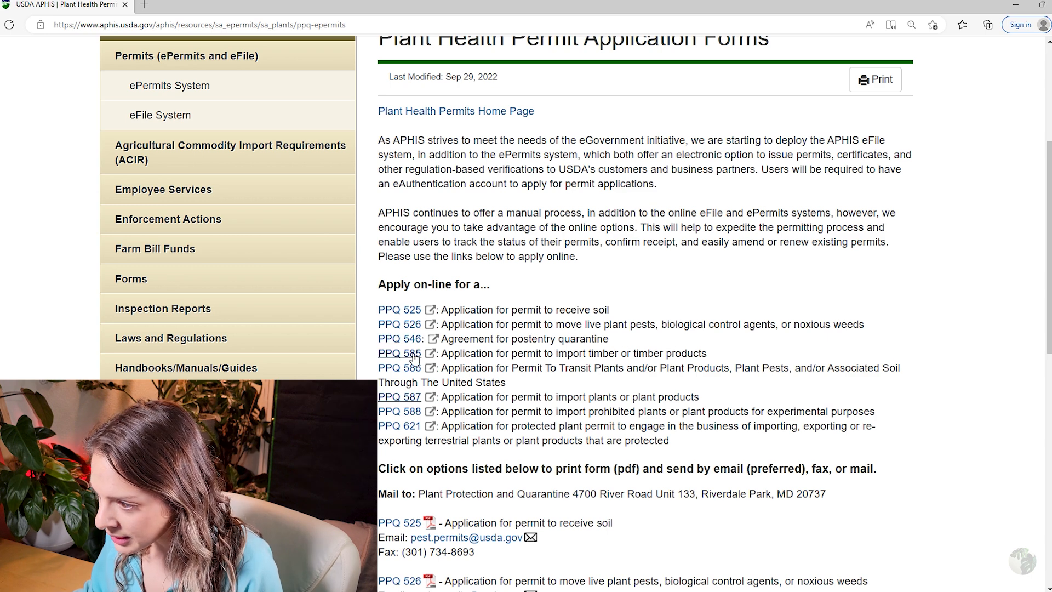
Open the PPQ 587 application, pick PPQ-587 as the permit type and get started.
click(405, 401)
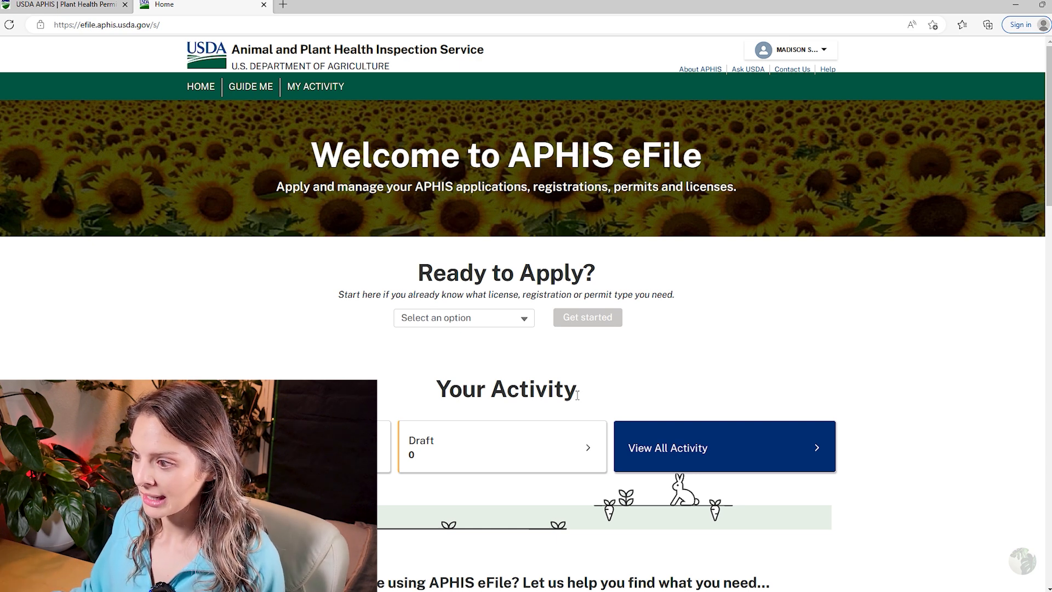
click(510, 323)
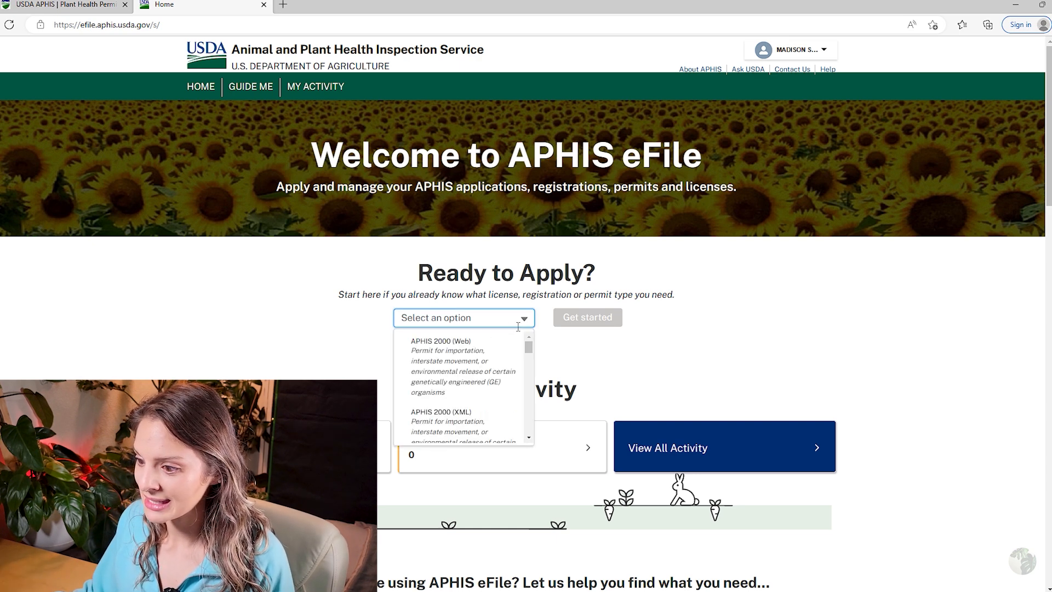
scroll(520, 383, down, 4)
scroll(487, 391, down, 8)
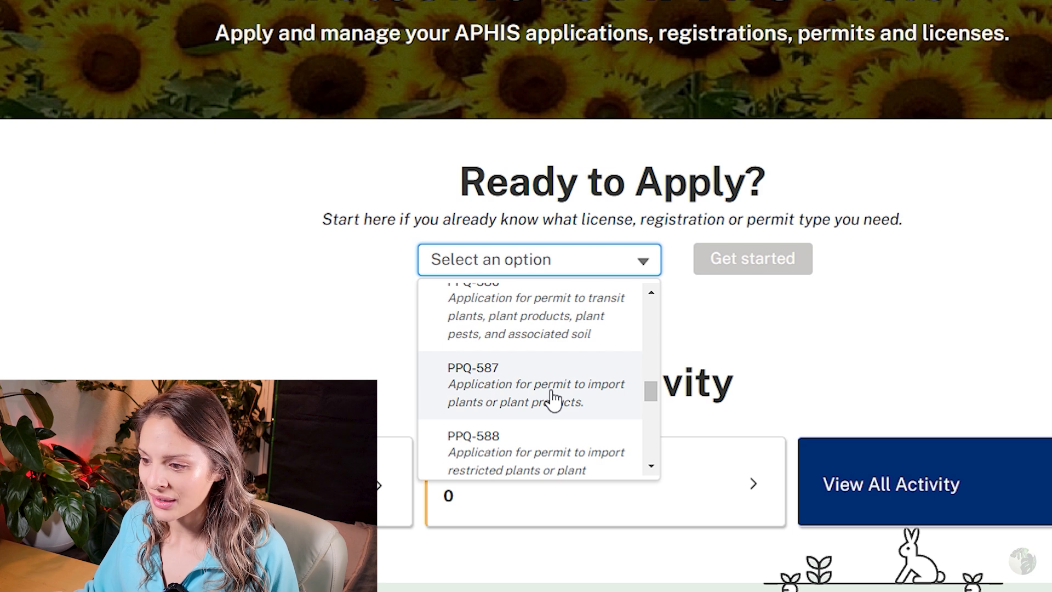
click(555, 398)
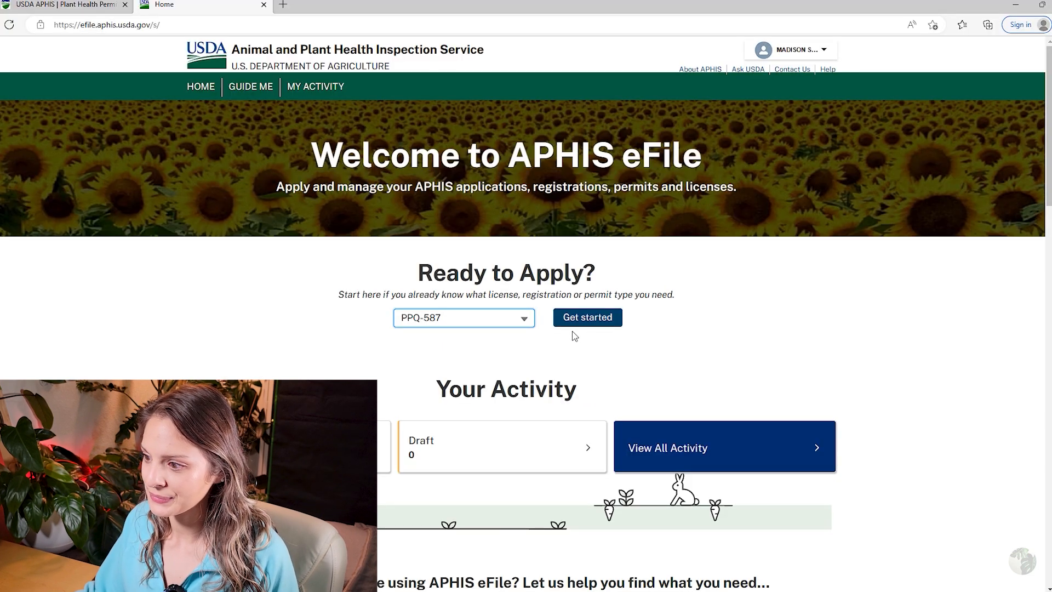
click(576, 318)
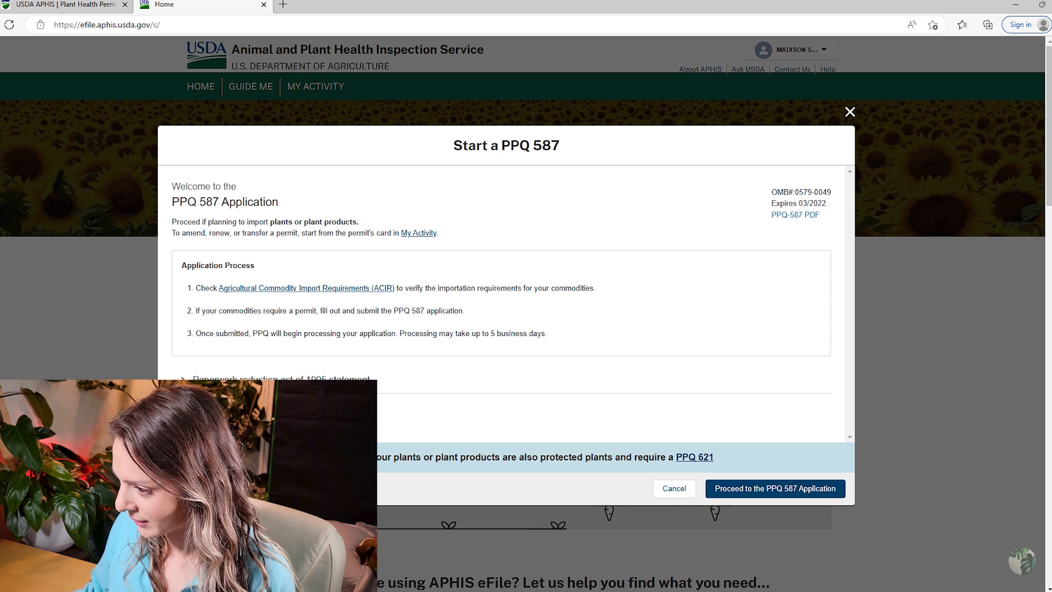
Proceed to the PPQ 587 application, keeping the current sharing organization, and create the draft.
click(735, 488)
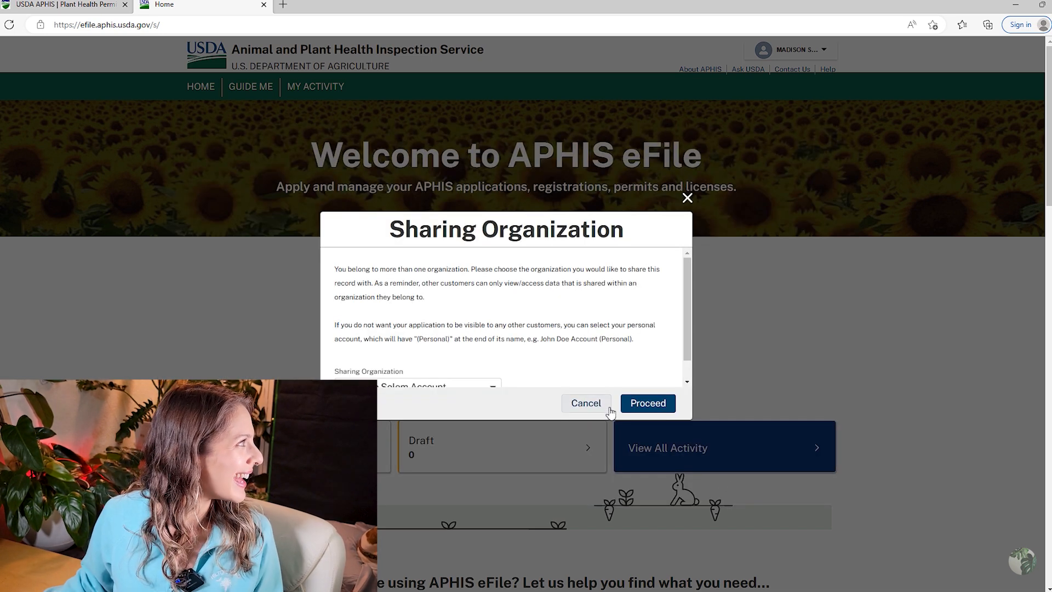
scroll(535, 343, down, 1)
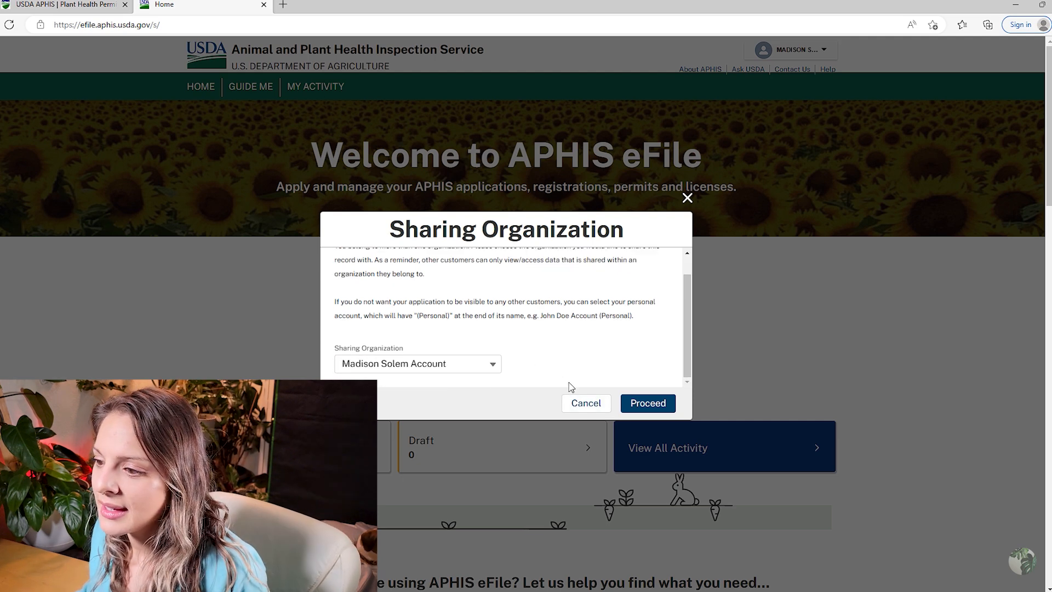
scroll(518, 353, up, 1)
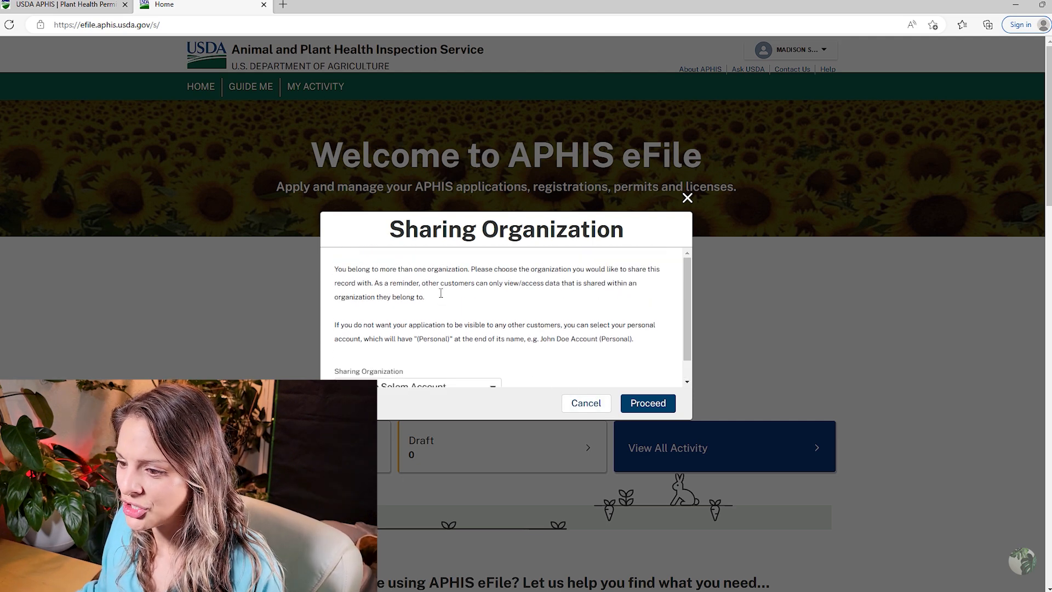
scroll(450, 334, down, 1)
click(480, 366)
click(519, 364)
click(495, 367)
scroll(503, 365, down, 1)
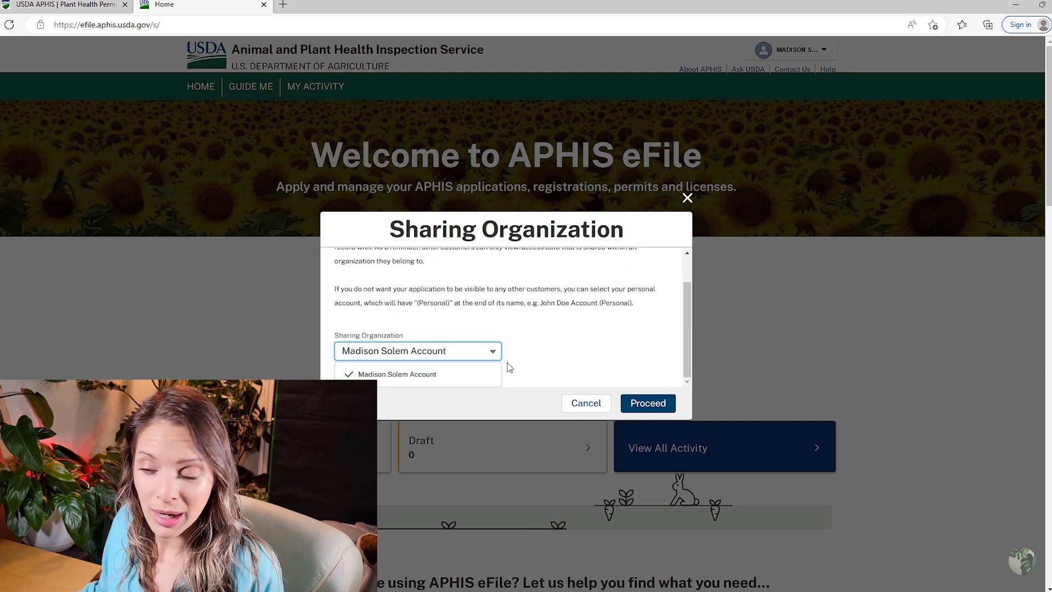
click(568, 344)
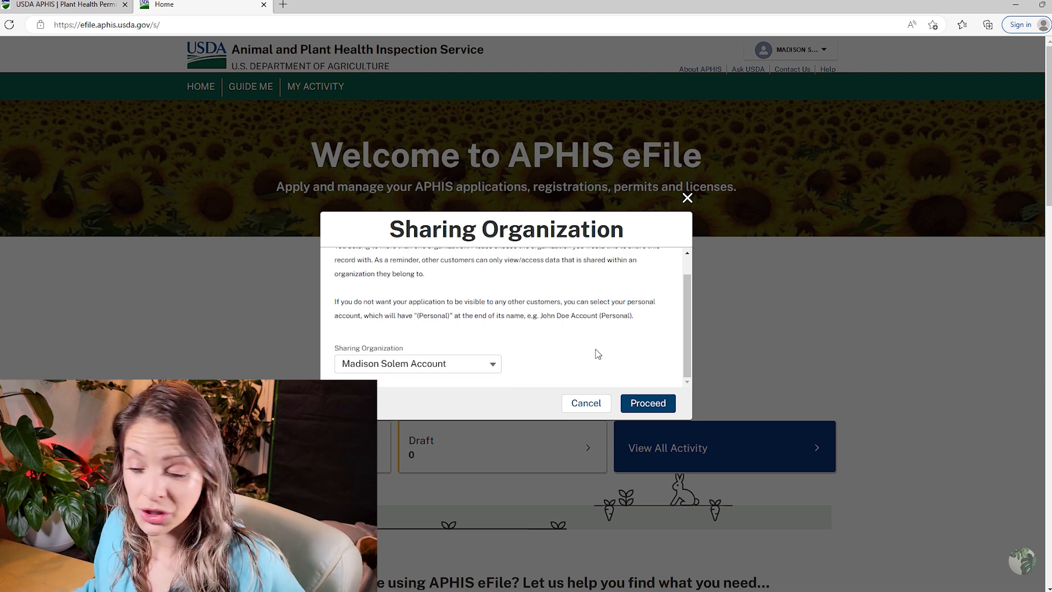
click(649, 403)
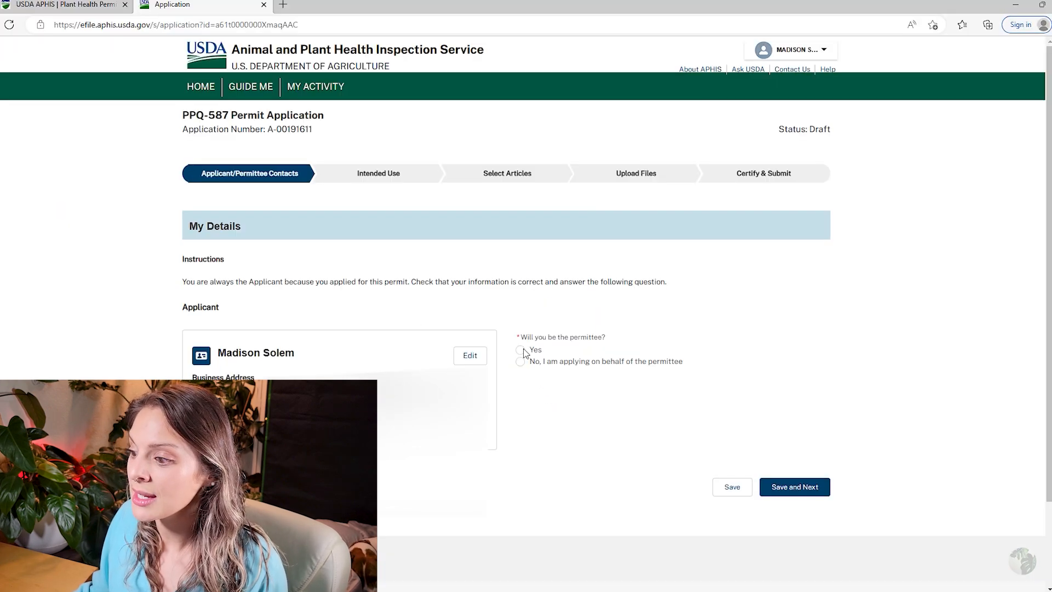
Confirm 'Yes' for being the permittee and save the contacts step.
click(517, 351)
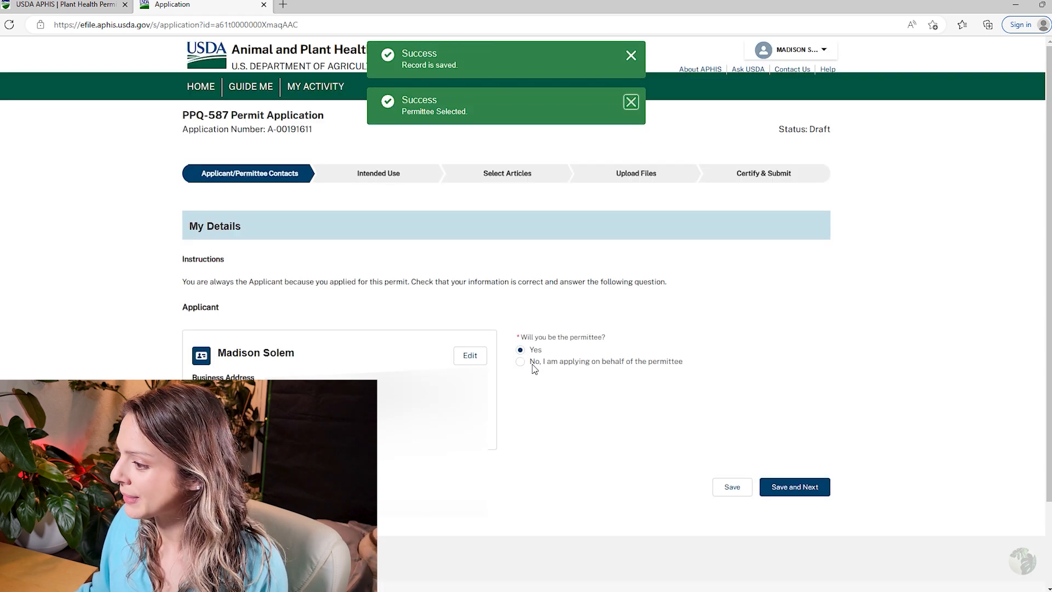
click(804, 489)
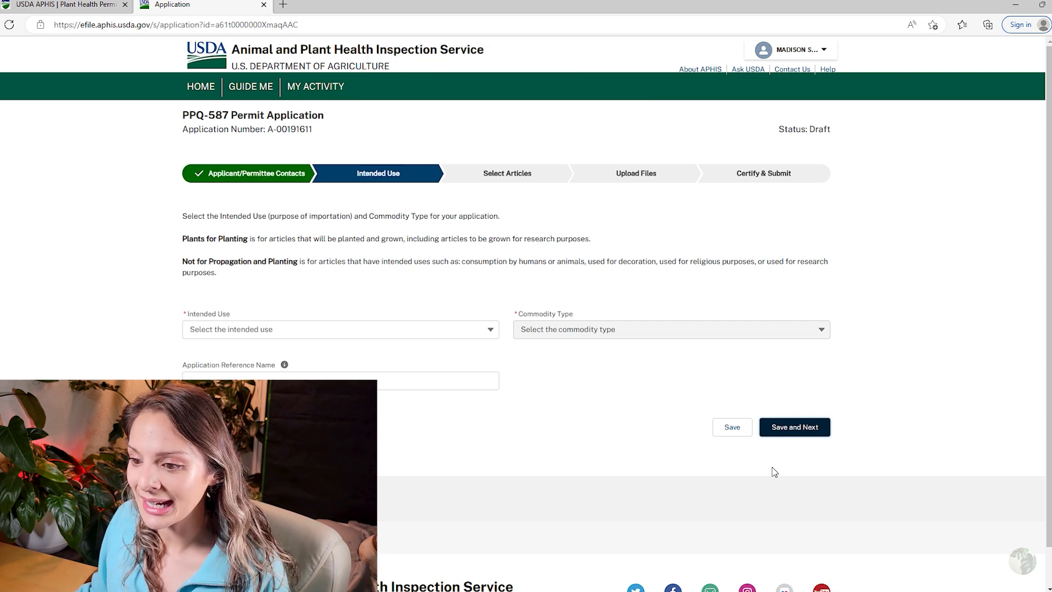
Set intended use to Plants for Planting and commodity type to Plants for Propagation.
click(464, 332)
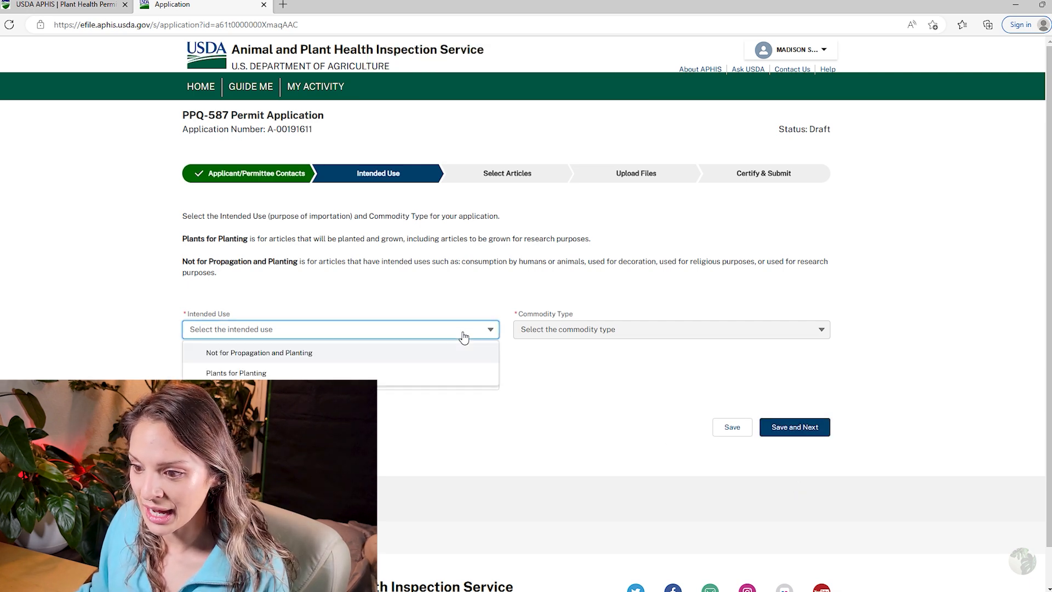
click(522, 470)
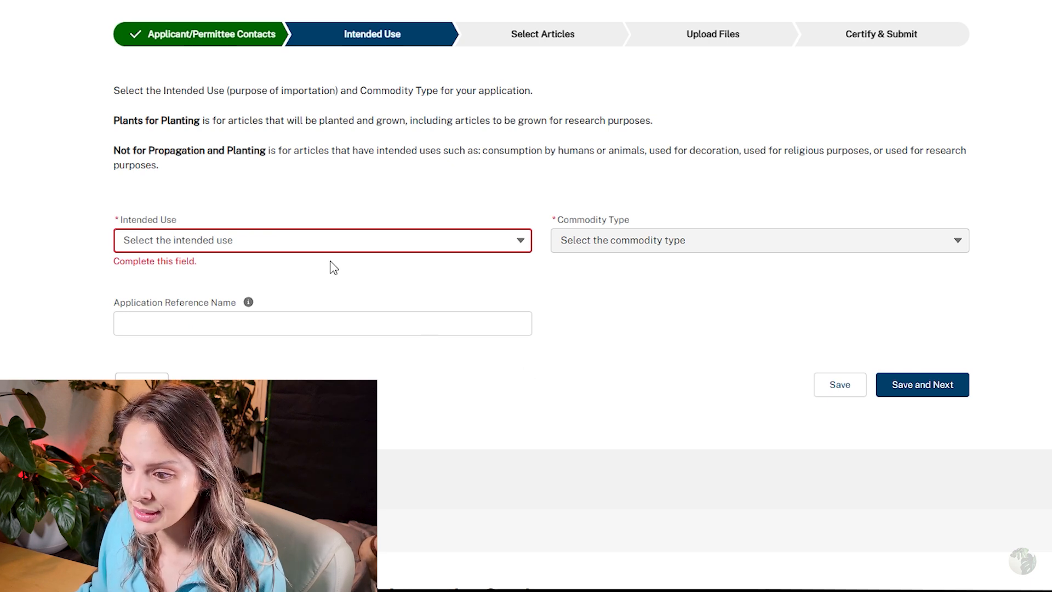
click(319, 241)
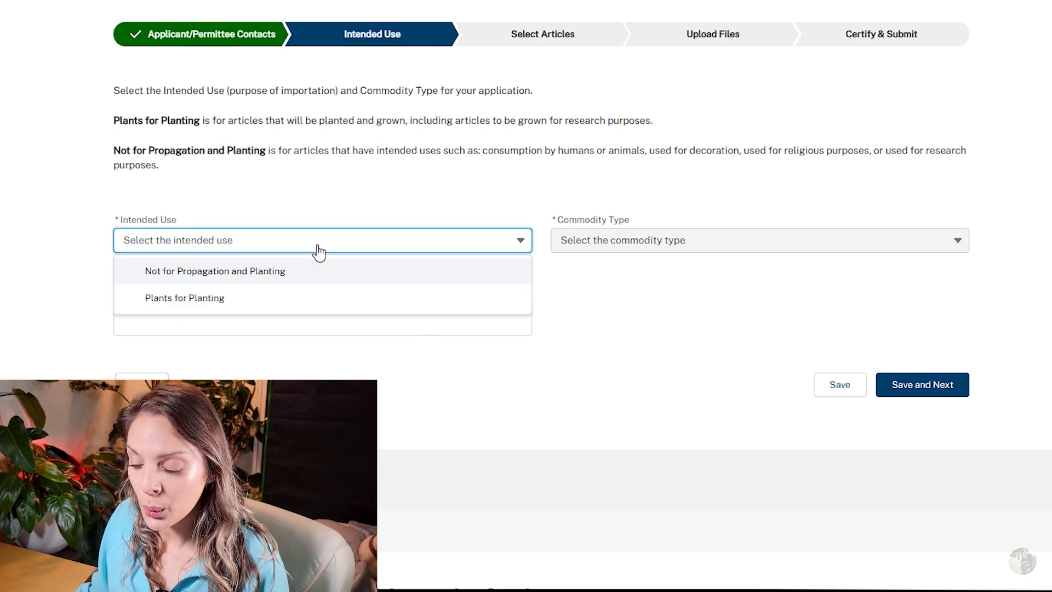
click(299, 302)
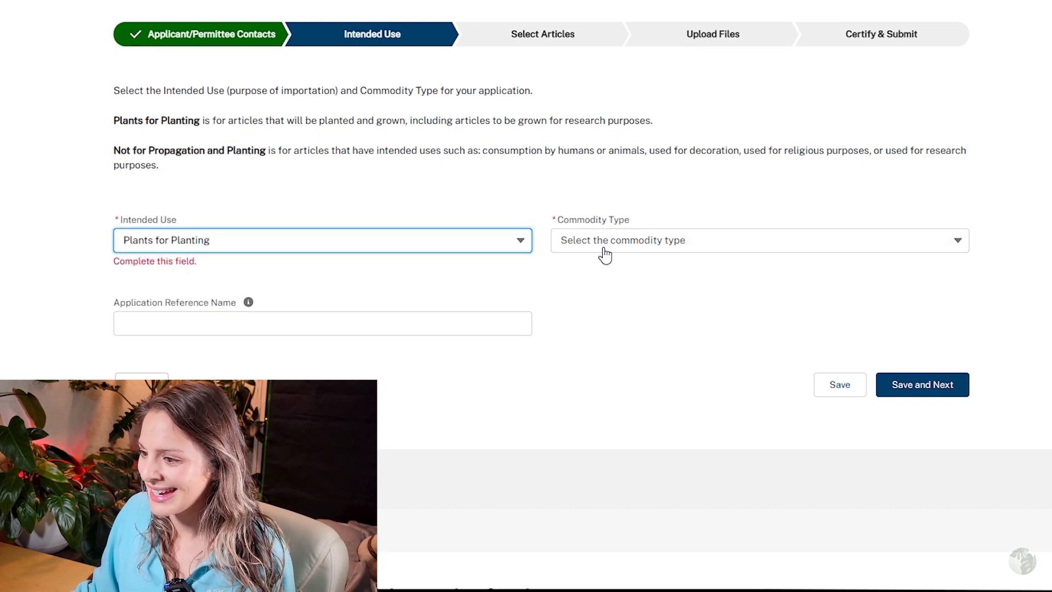
click(602, 245)
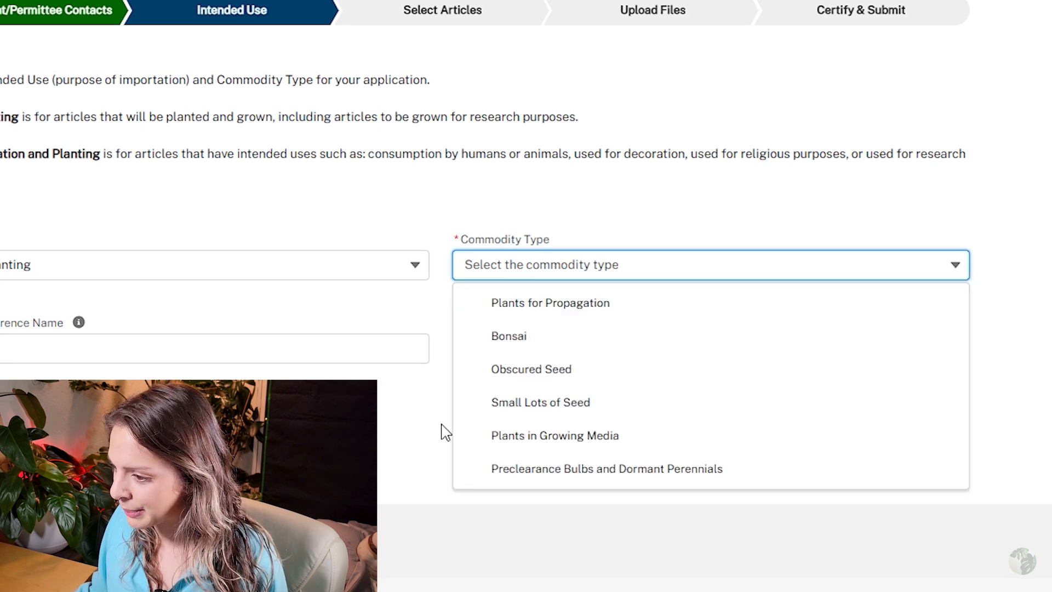
click(499, 307)
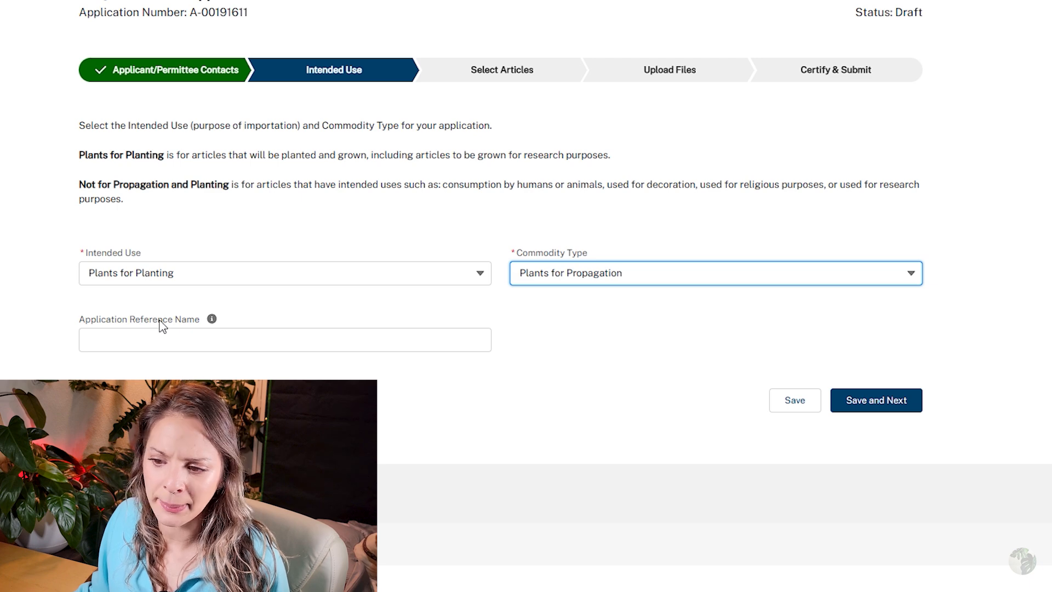
Enter reference name 'test', save, and continue with the current application.
mouse_move(217, 323)
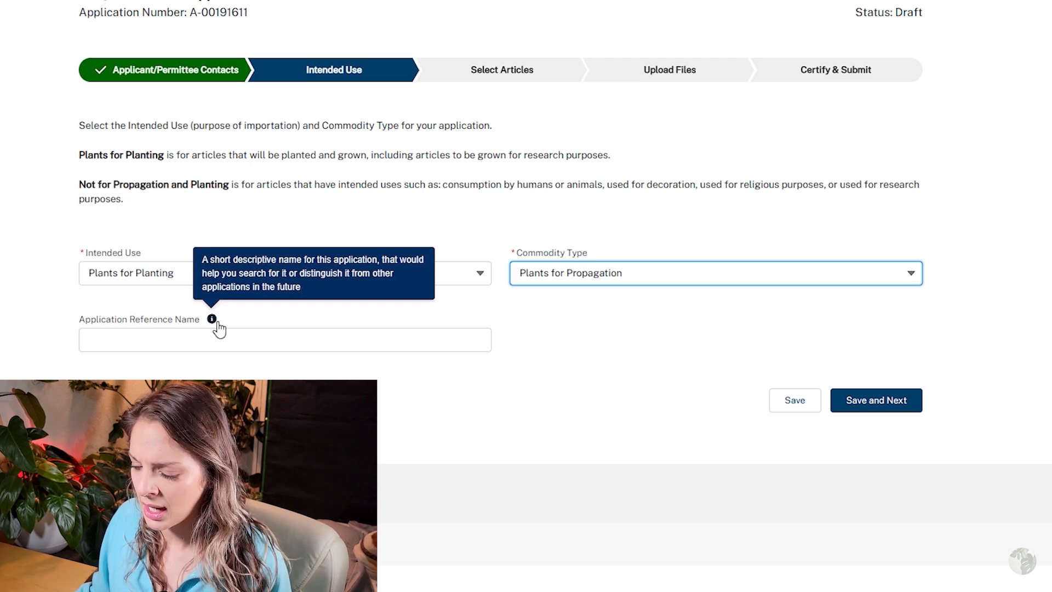
click(218, 347)
text(test)
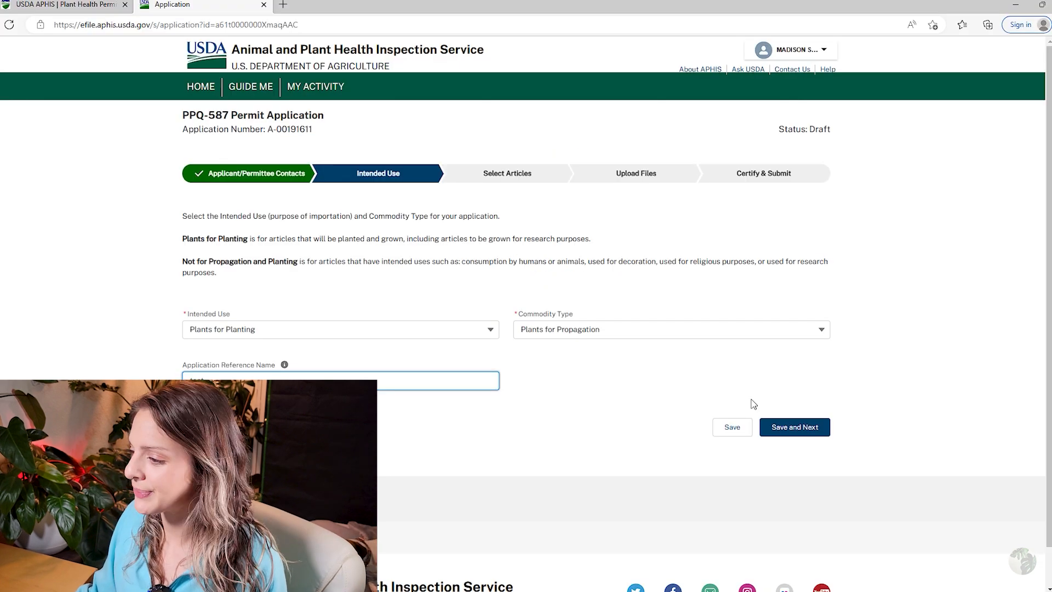
click(799, 428)
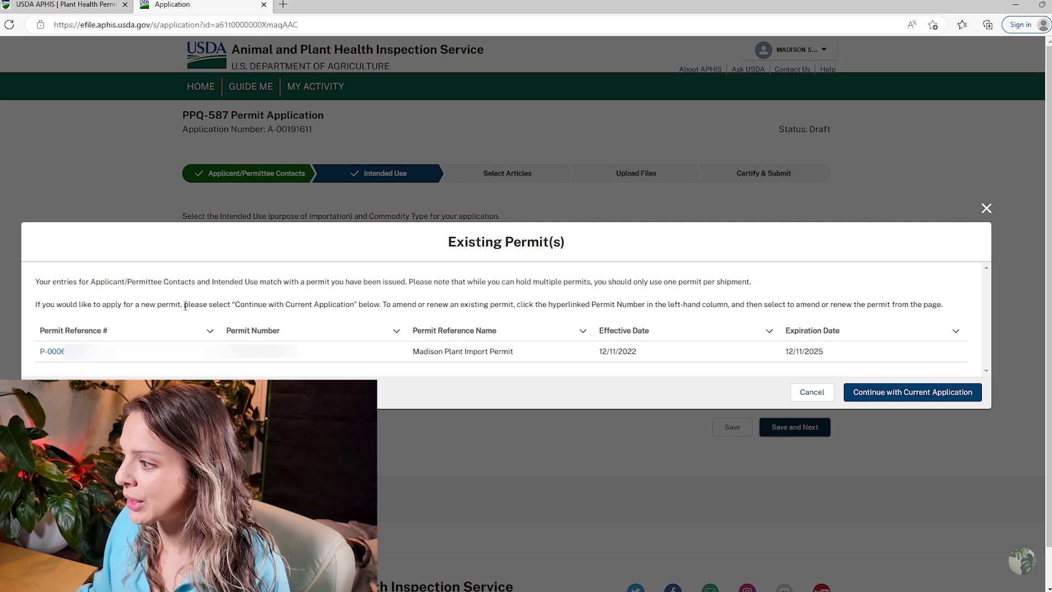
click(883, 401)
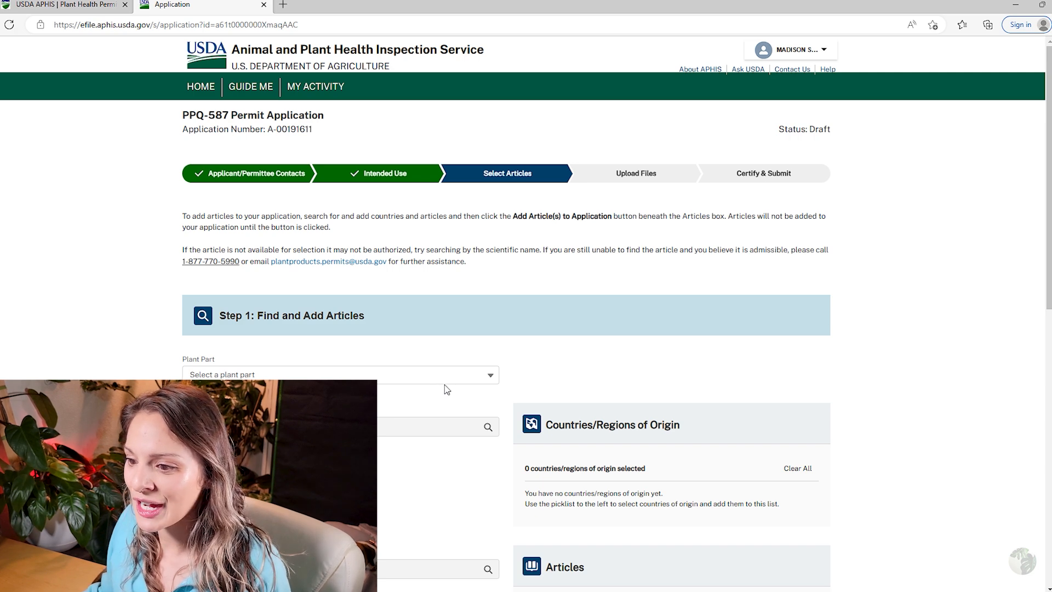
Choose All Plant Parts Except Seeds as the plant part.
scroll(442, 346, down, 2)
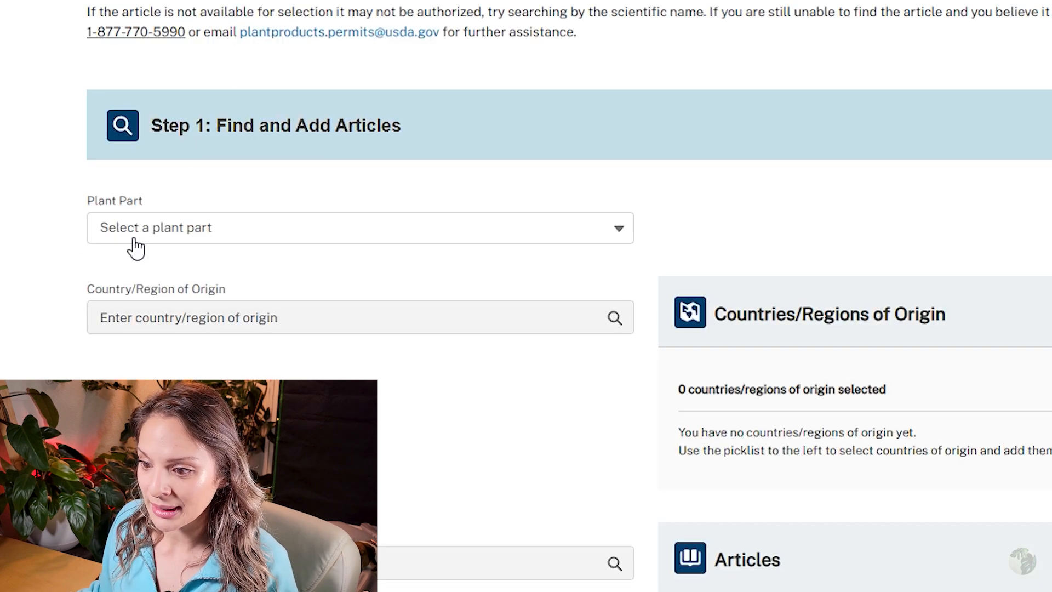
click(135, 240)
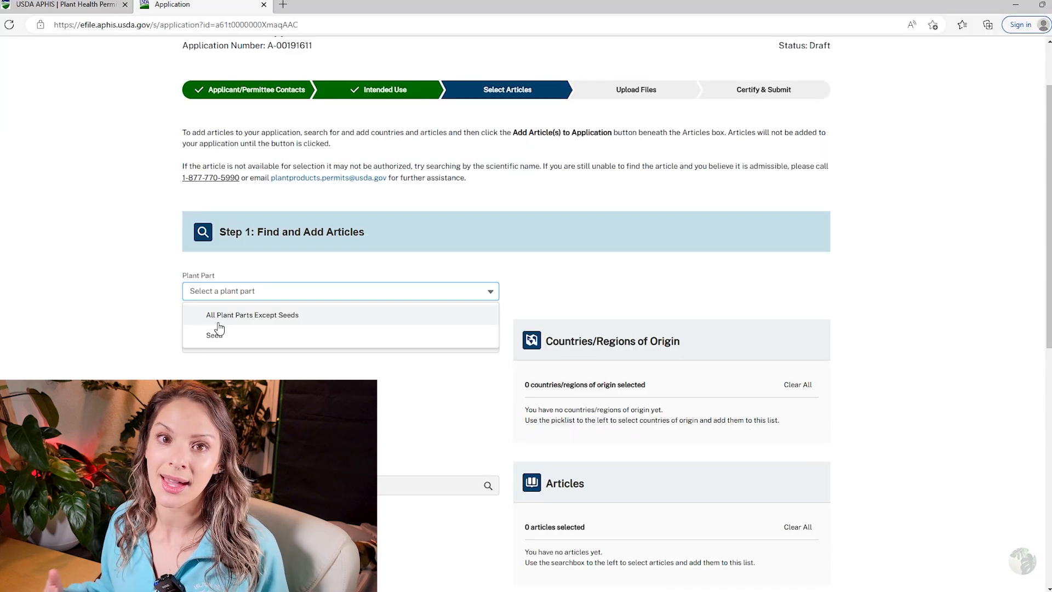
click(149, 279)
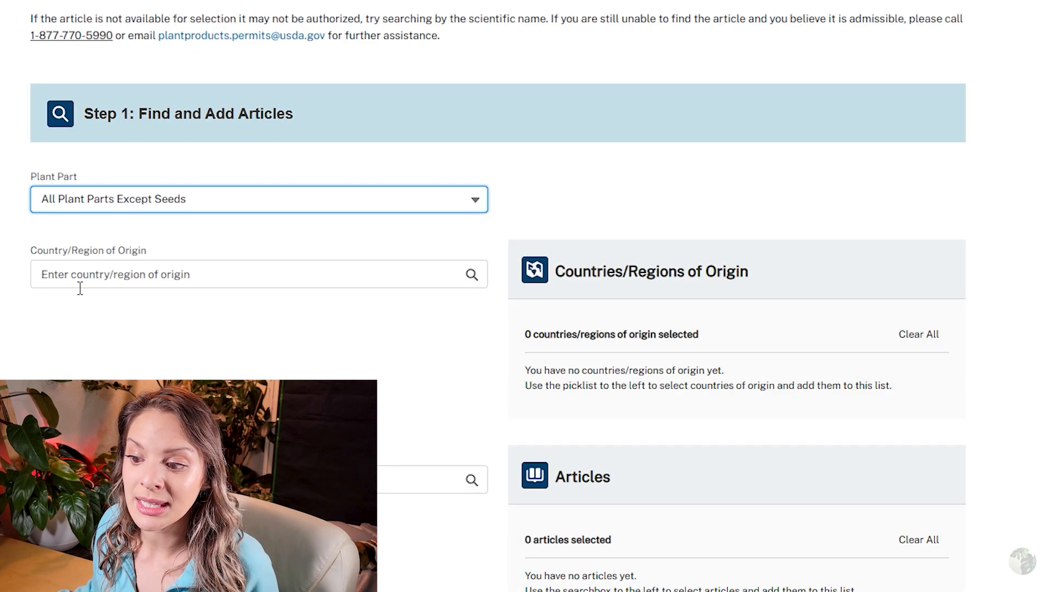
Add Indonesia and Ecuador as countries of origin.
click(80, 287)
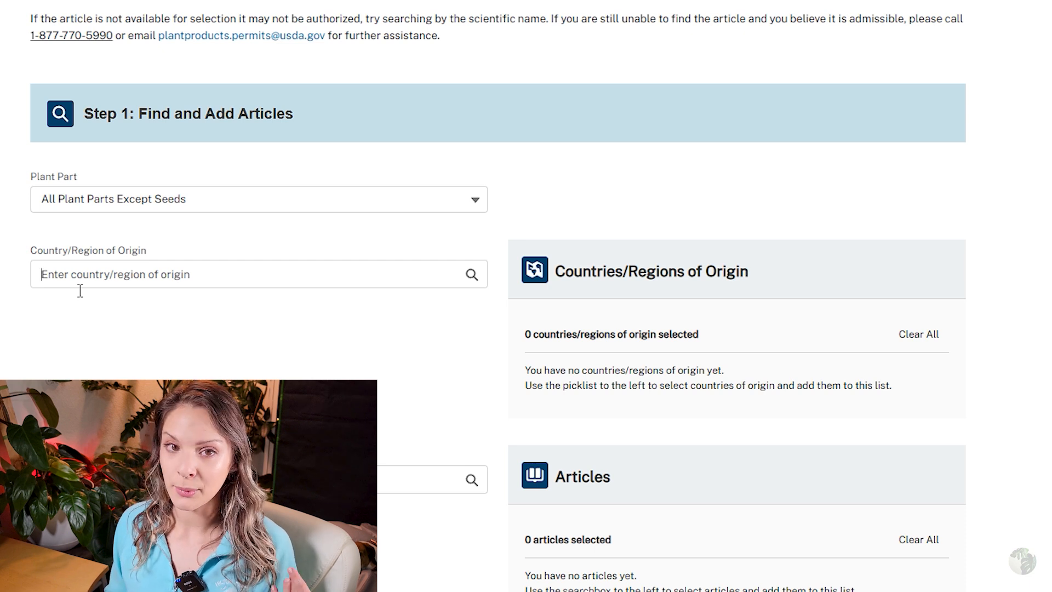
text(ind)
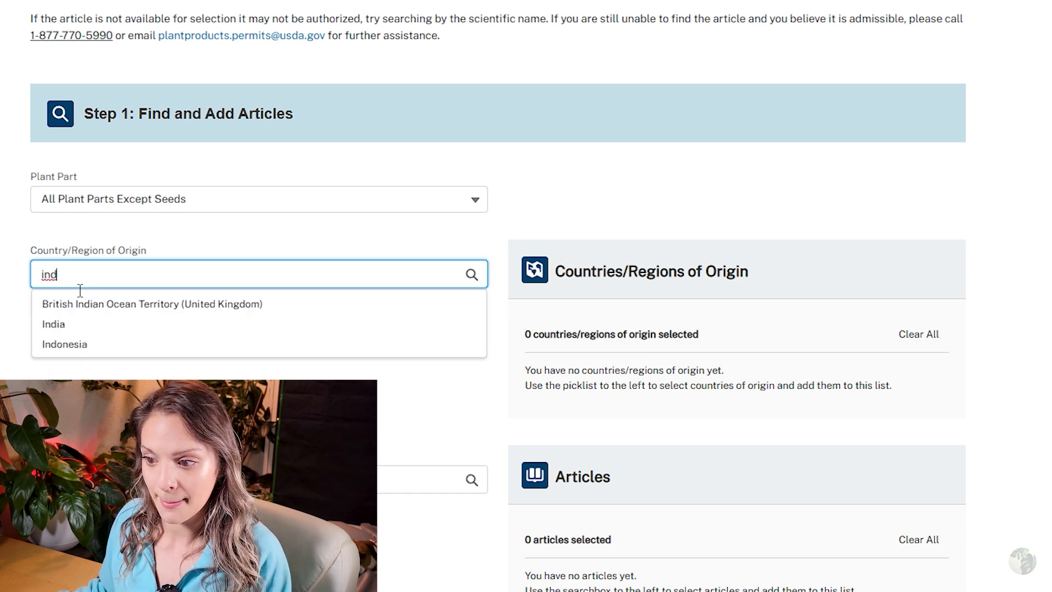
click(115, 346)
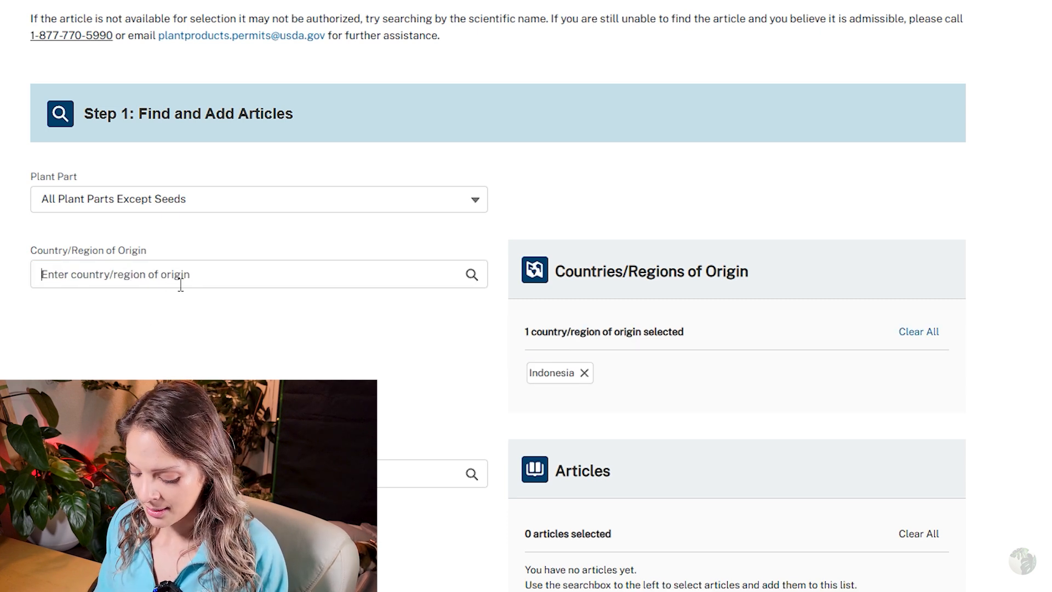
text(e)
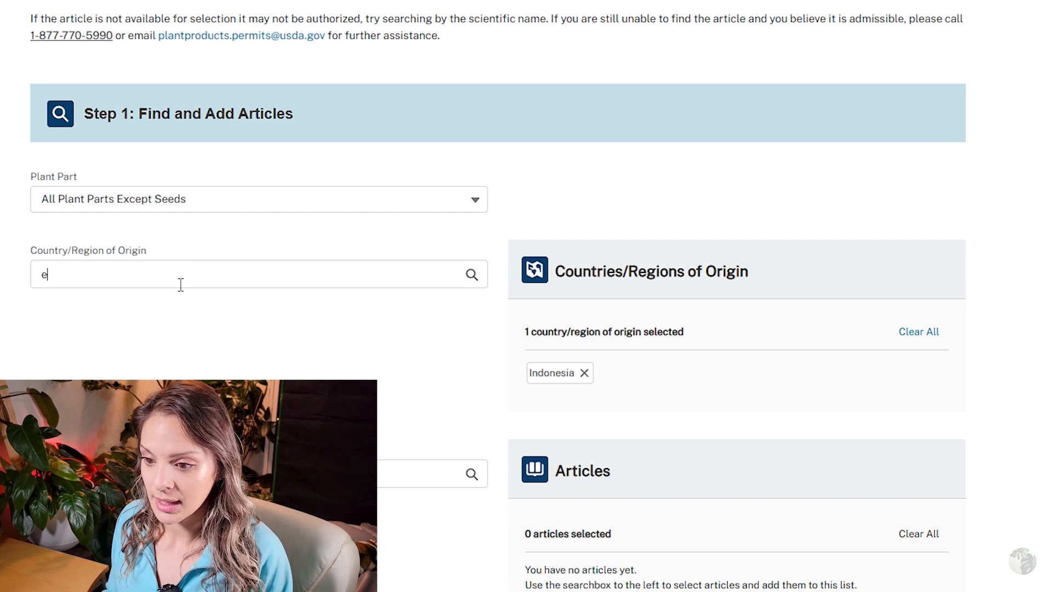
text(cuad)
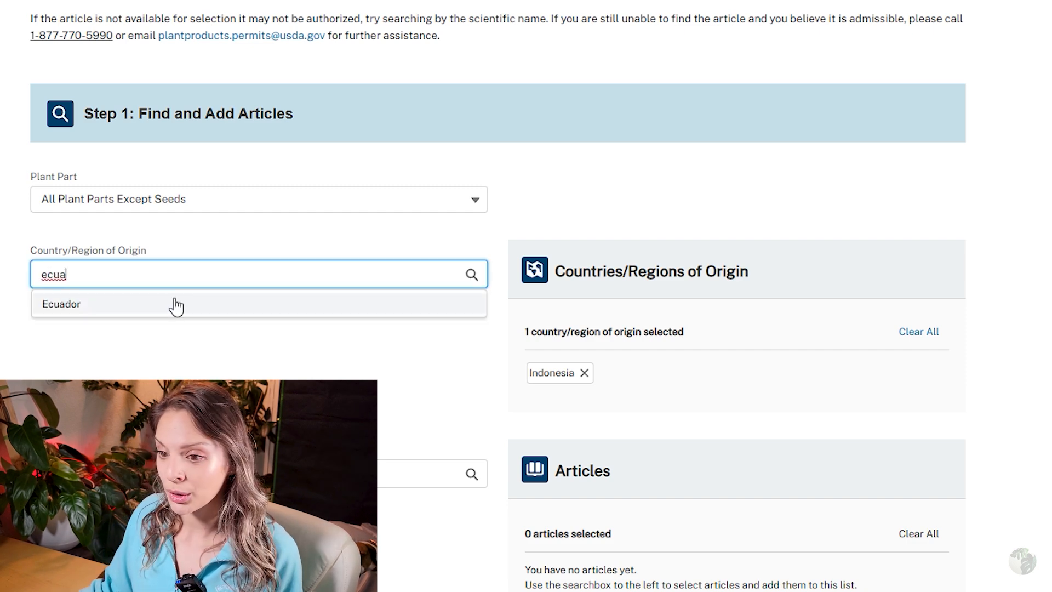
click(171, 304)
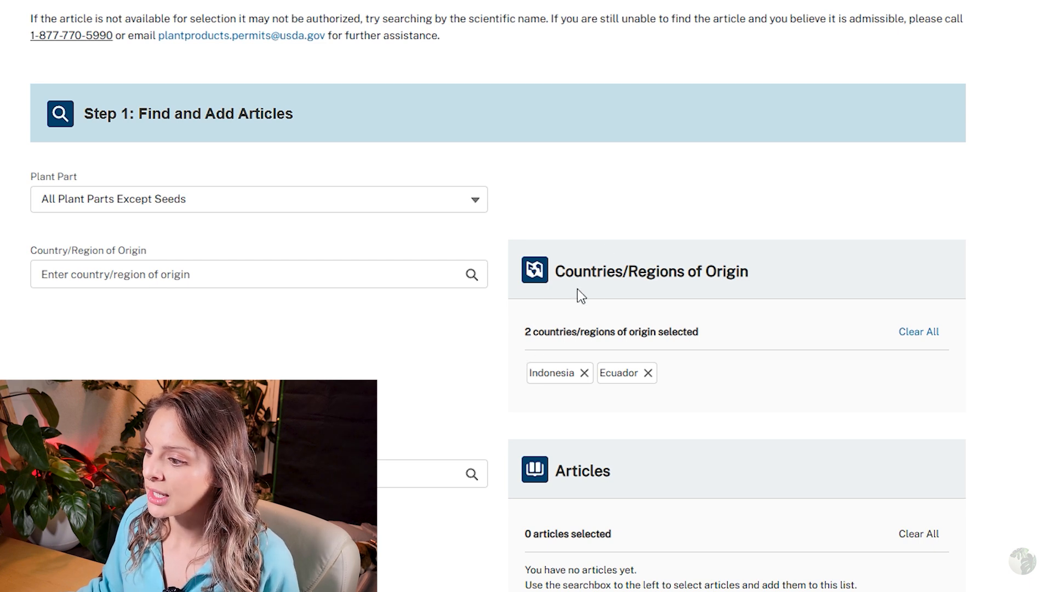
drag(570, 234, 787, 320)
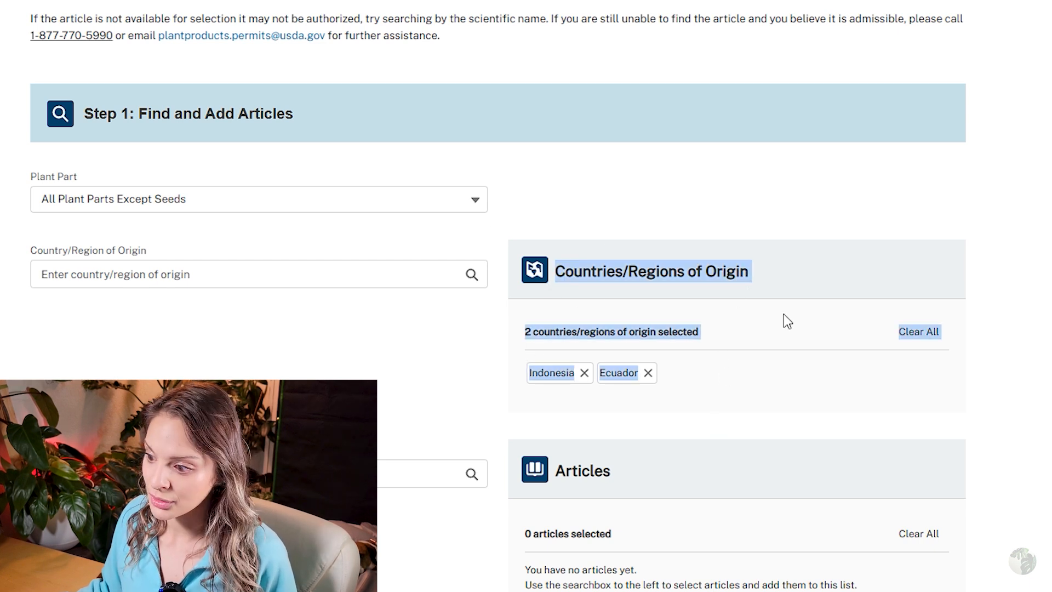
click(412, 393)
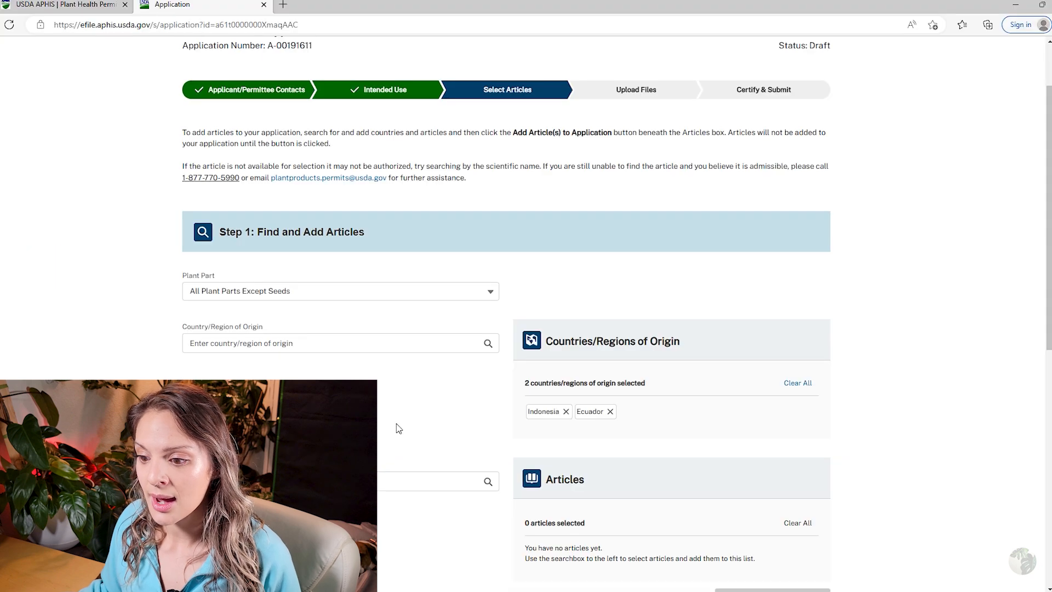
scroll(526, 328, down, 2)
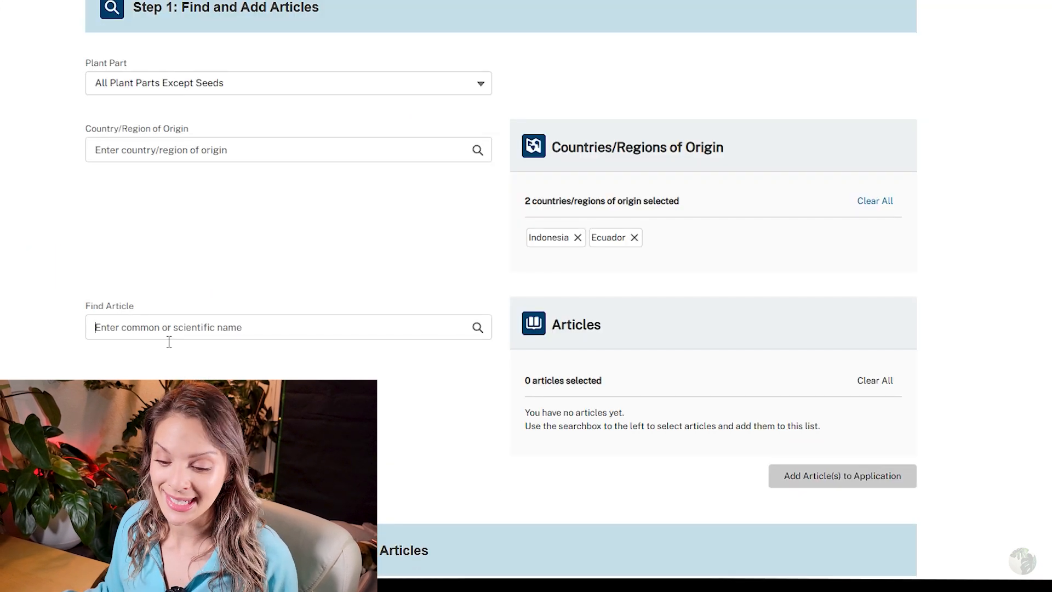
Select Philodendron, Anthurium and Monstera as articles.
text(phil)
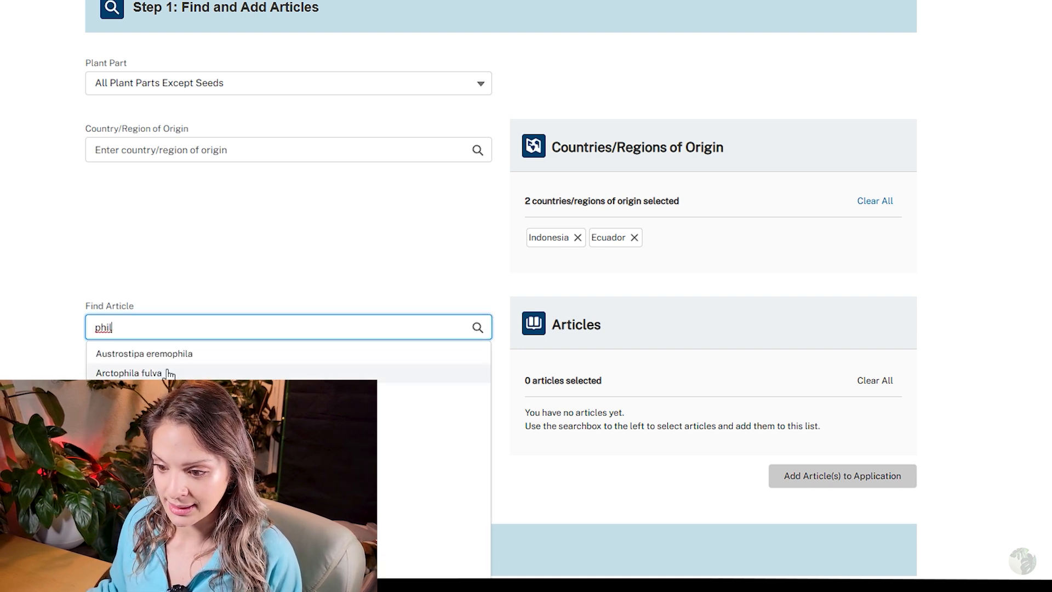
text(o)
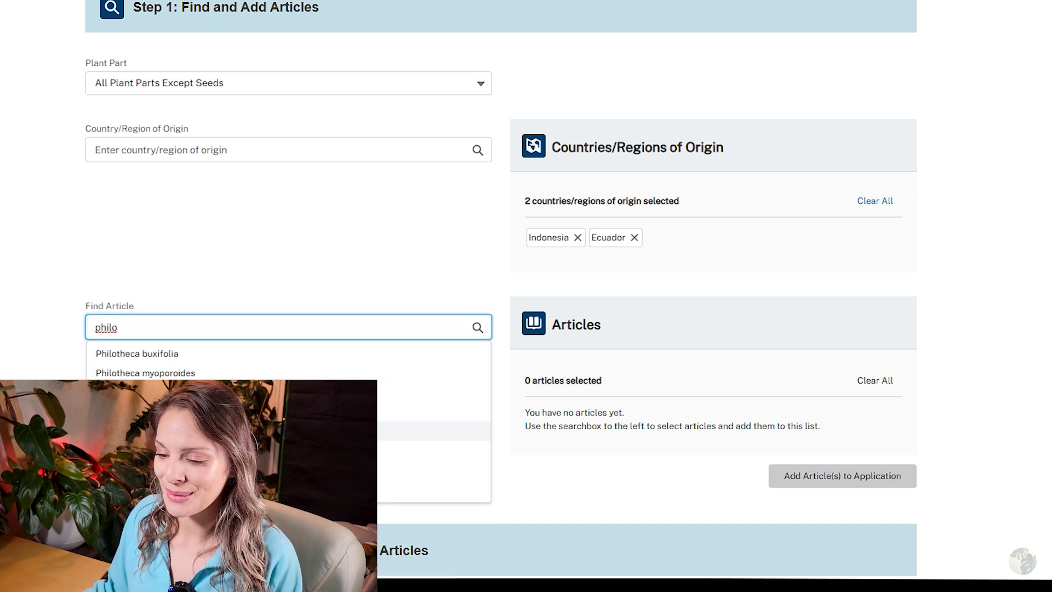
click(208, 430)
text(anthur)
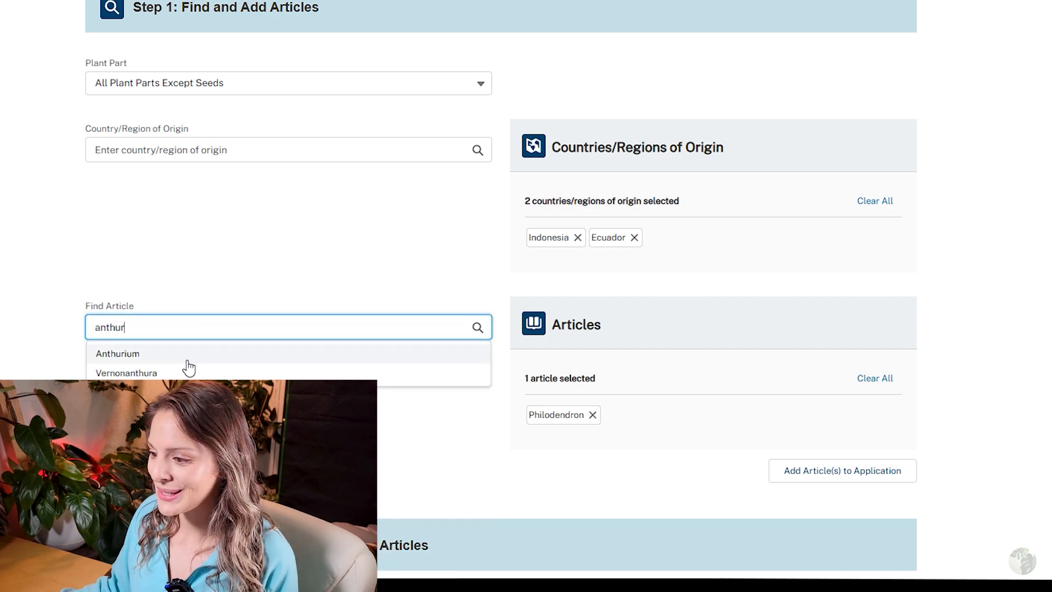
click(188, 359)
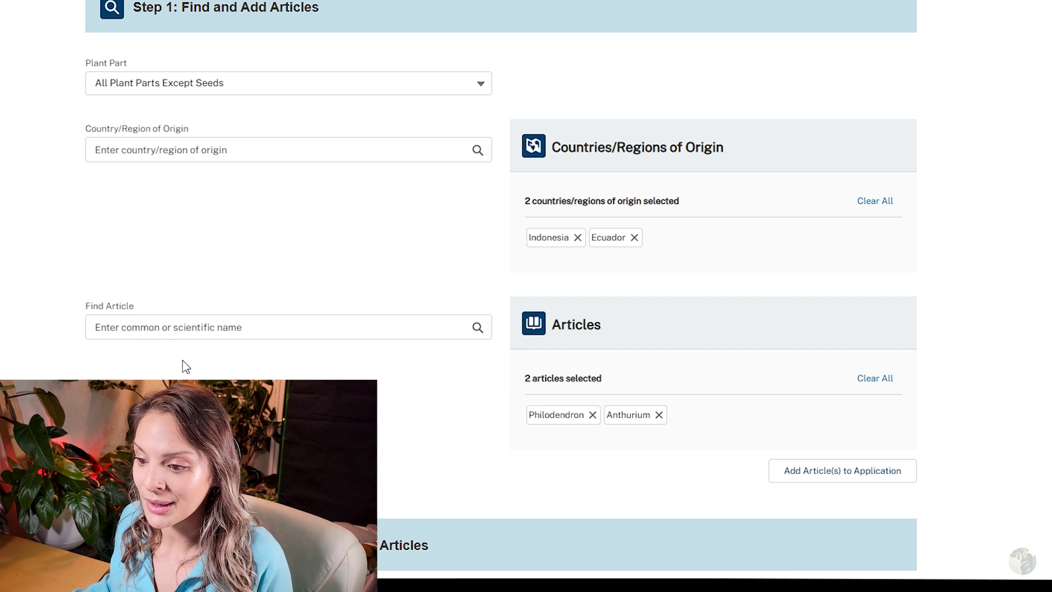
click(193, 344)
text(monstera)
click(197, 357)
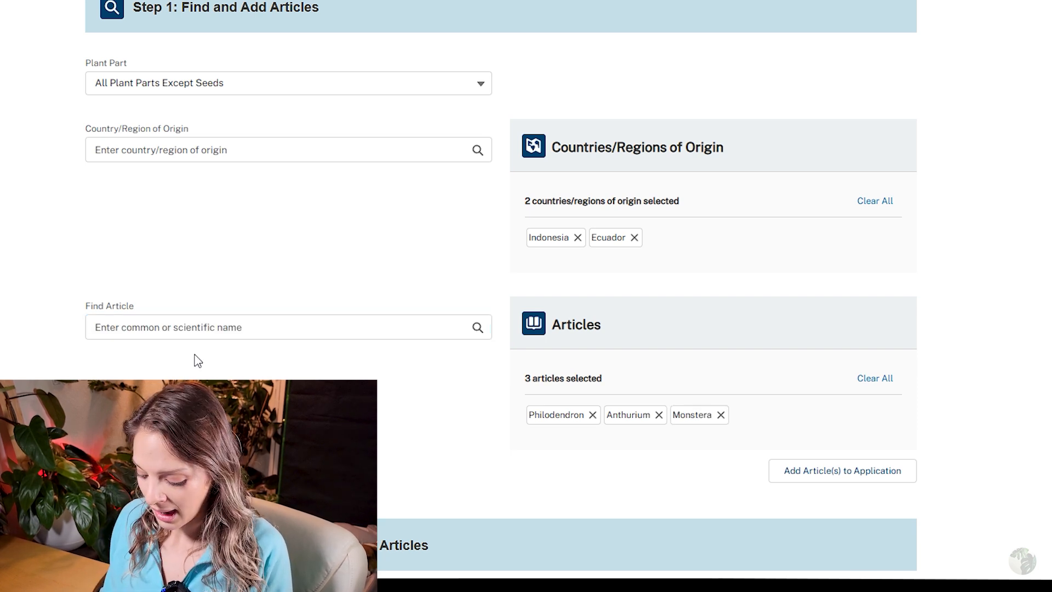
Select Hoya and Epipremnum as articles, then start searching for Spathiphyllum.
click(226, 343)
text(hoya)
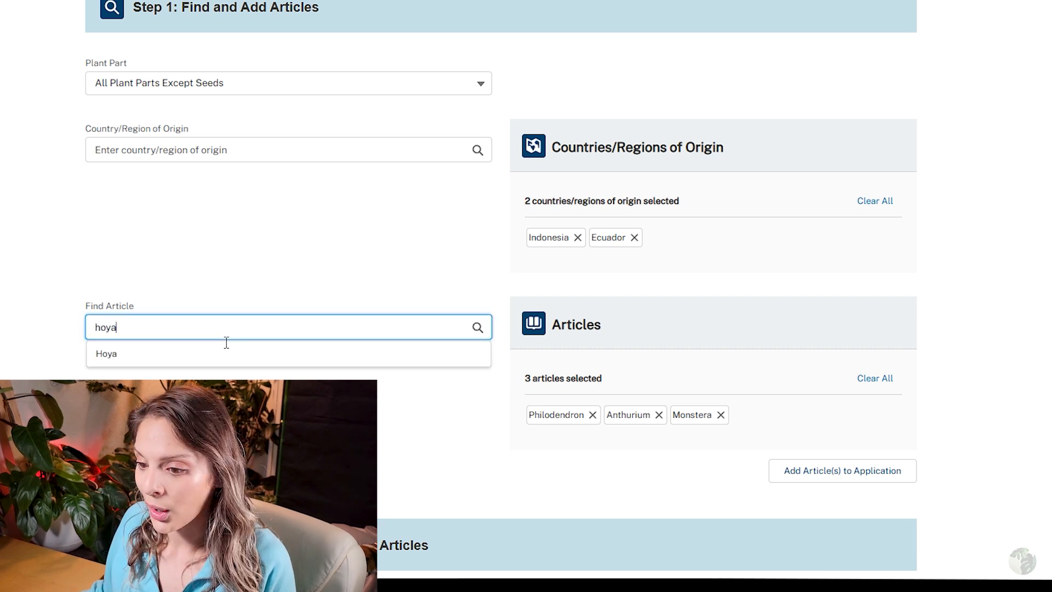
click(217, 361)
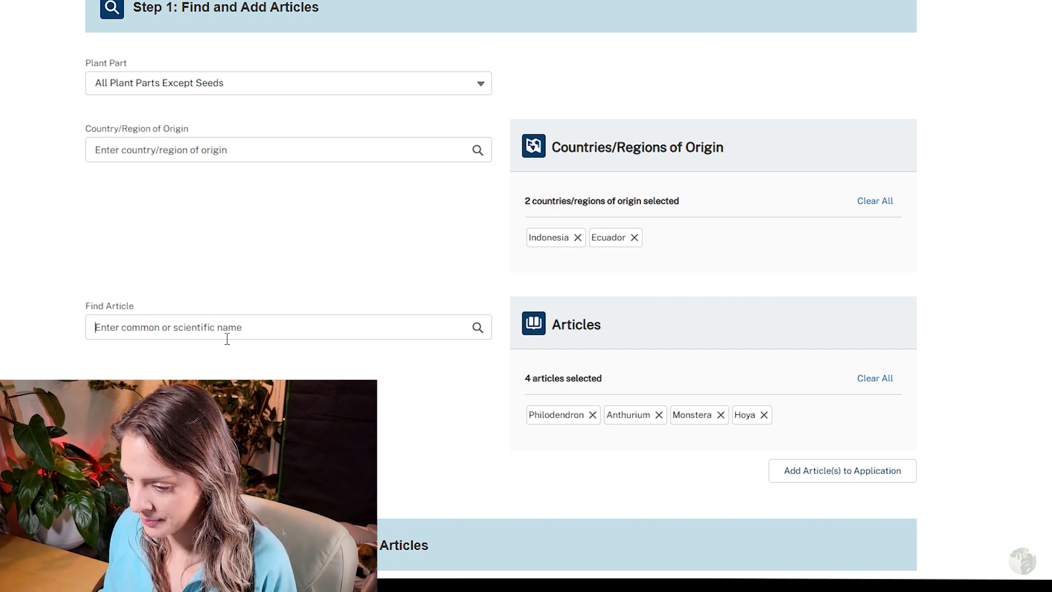
text(pip)
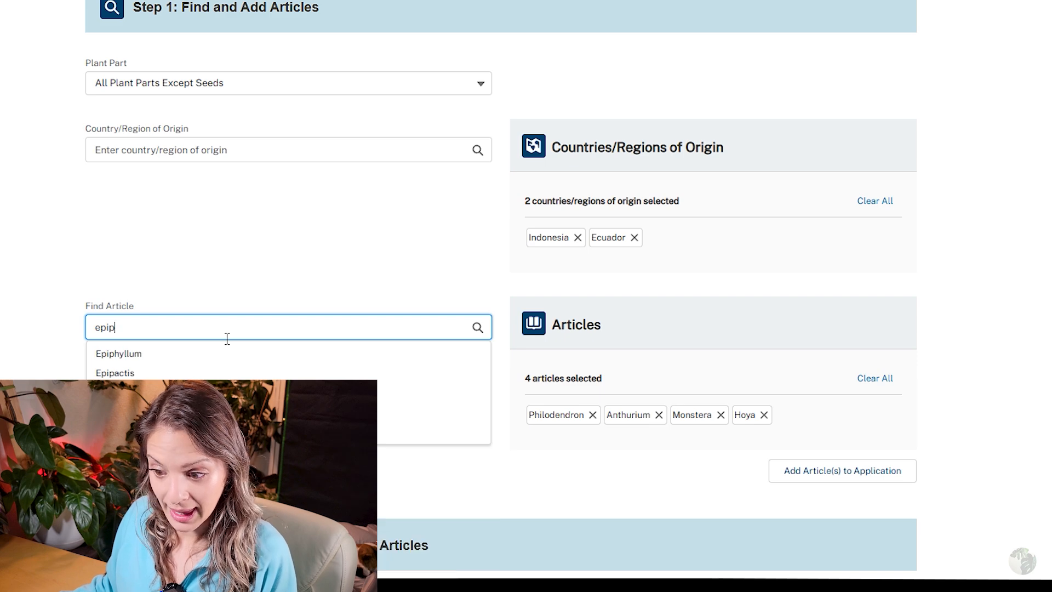
click(247, 432)
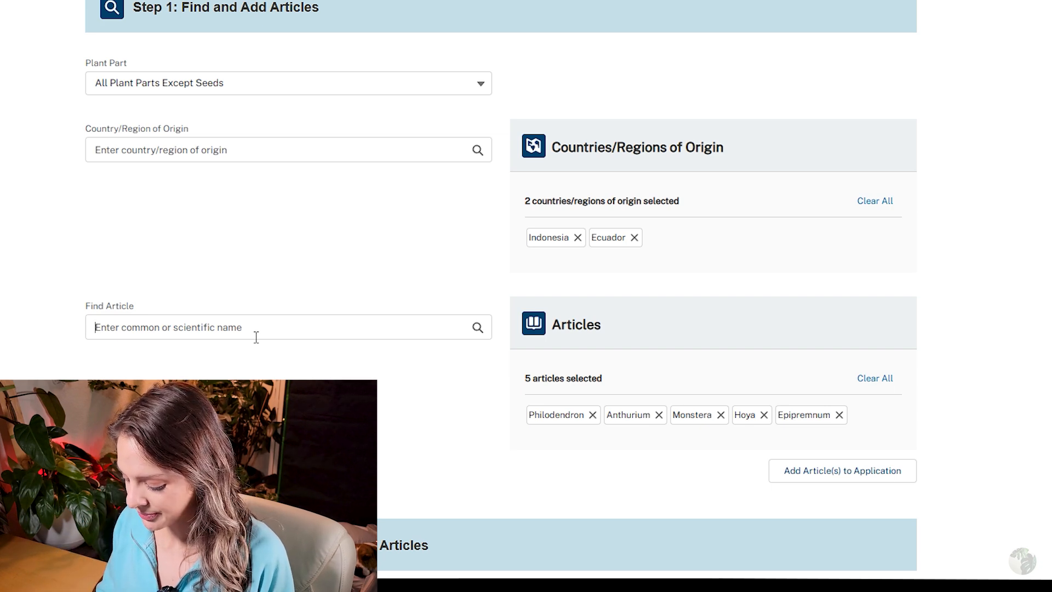
text(spath)
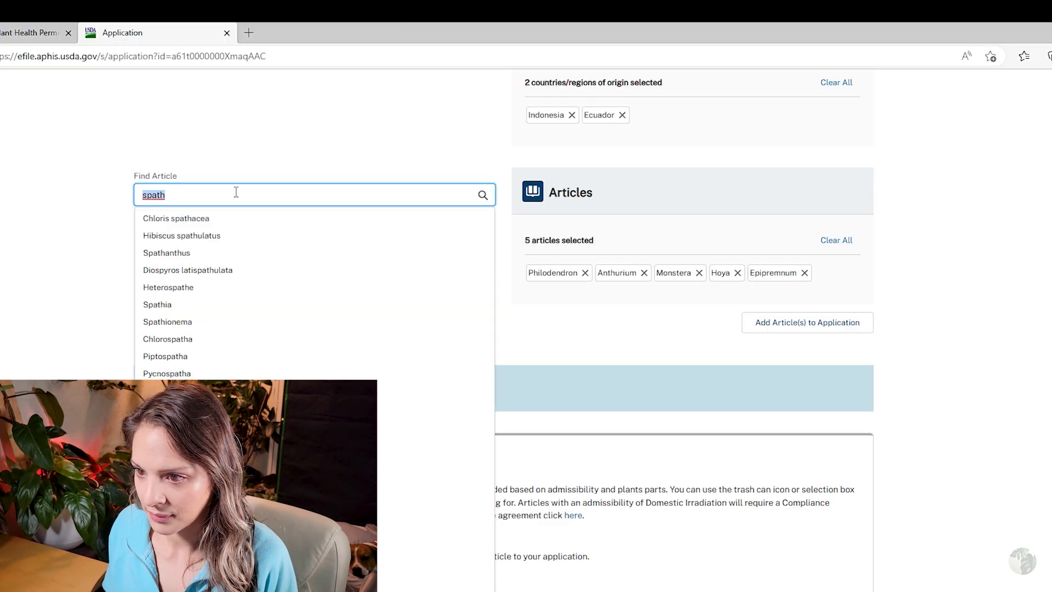
key(BackSpace)
Select Spathiphyllum and Ficus, then add all seven selected articles to the application.
text(Spathiphyllum)
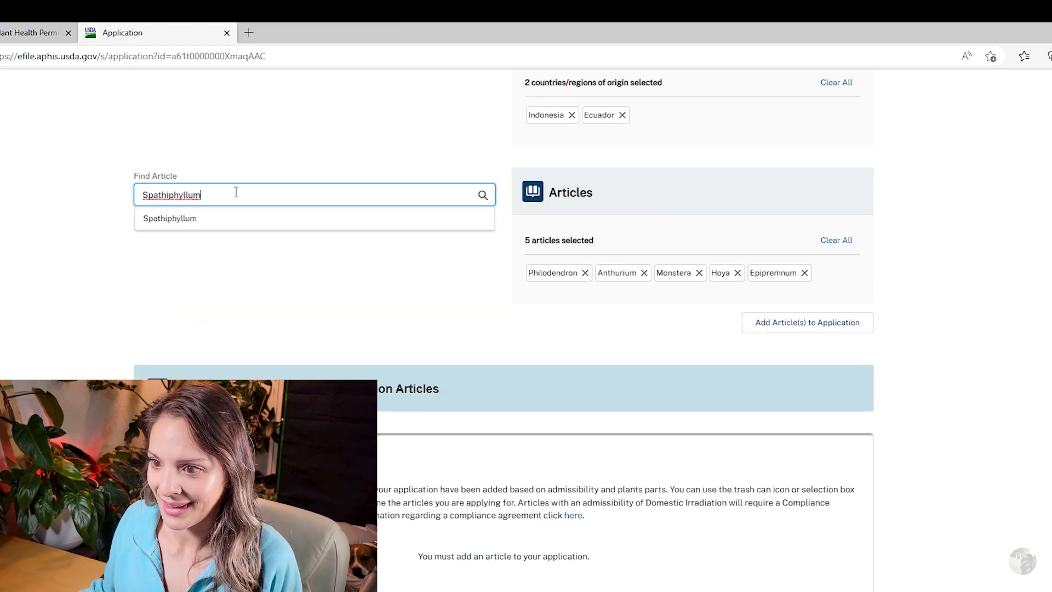
click(230, 218)
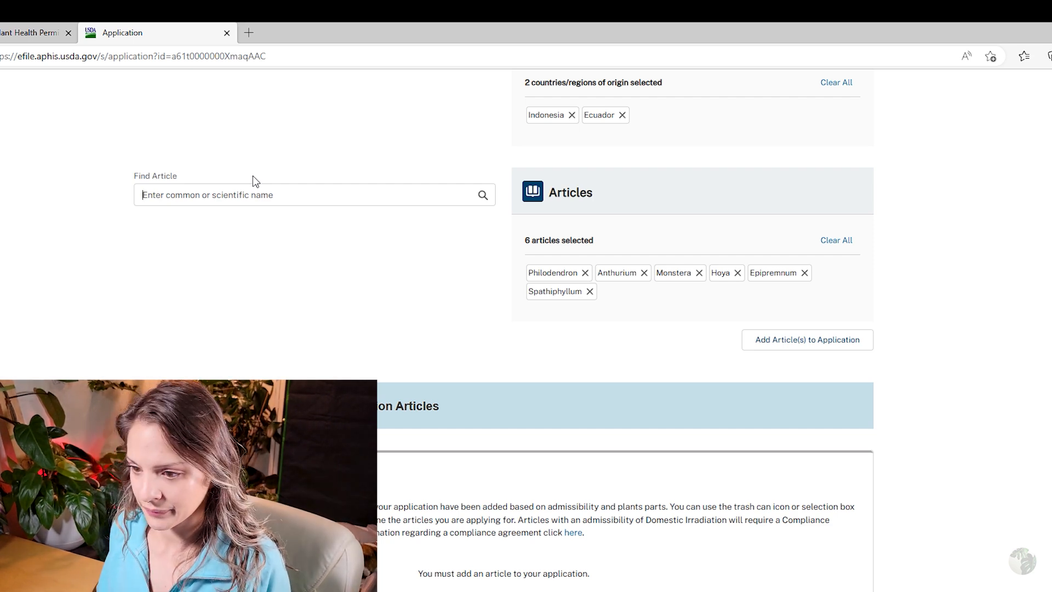
text(ficus)
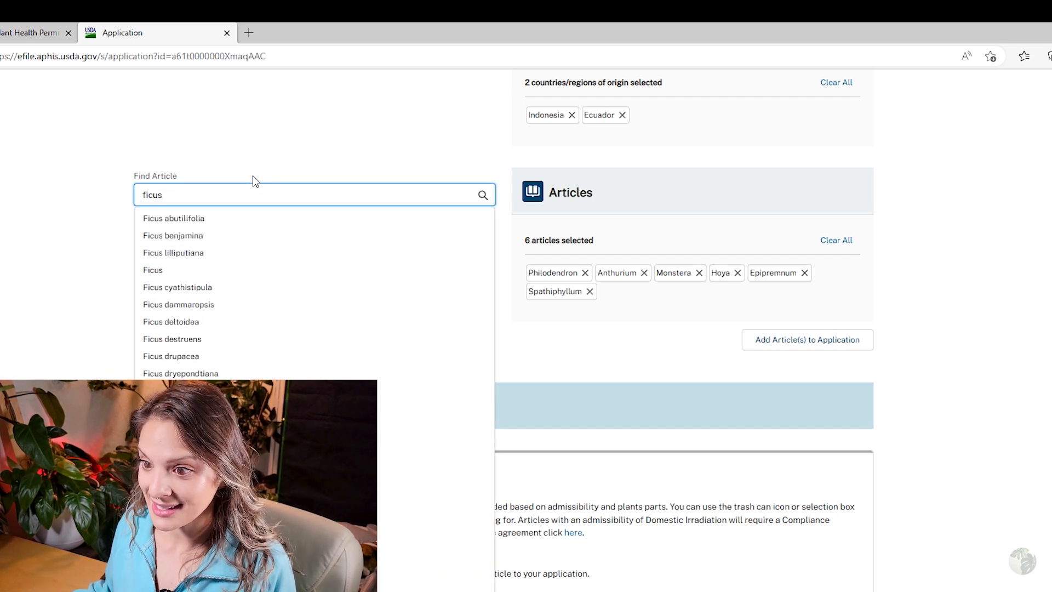
click(267, 270)
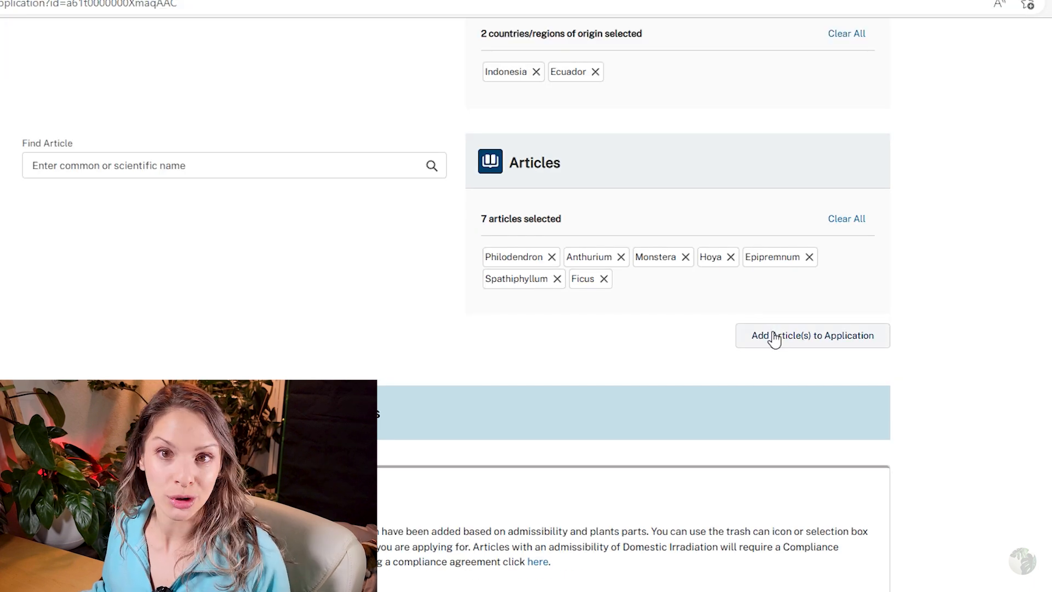
click(774, 336)
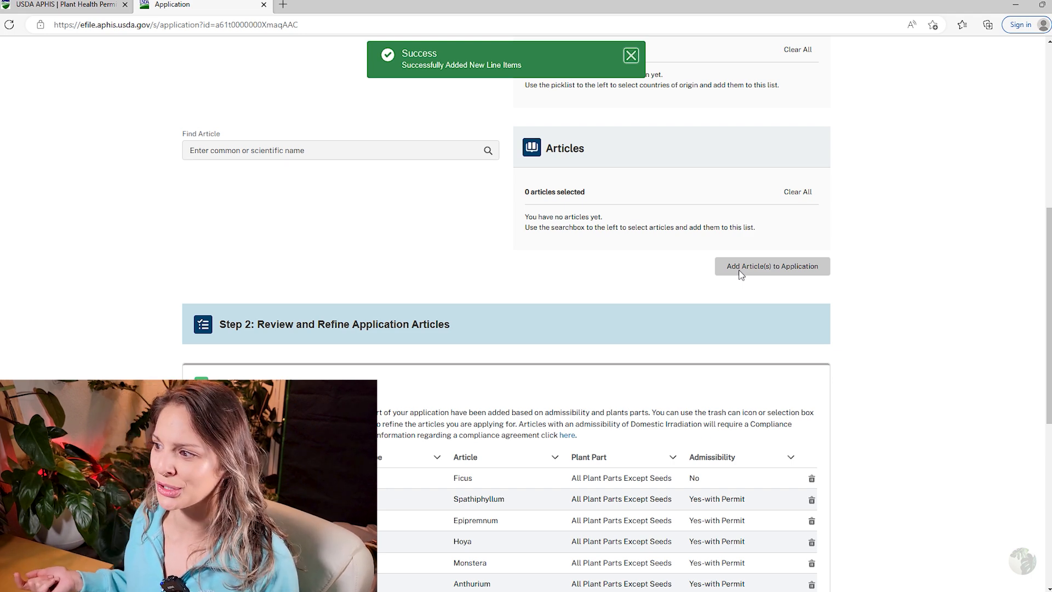
scroll(740, 274, down, 7)
scroll(634, 376, up, 2)
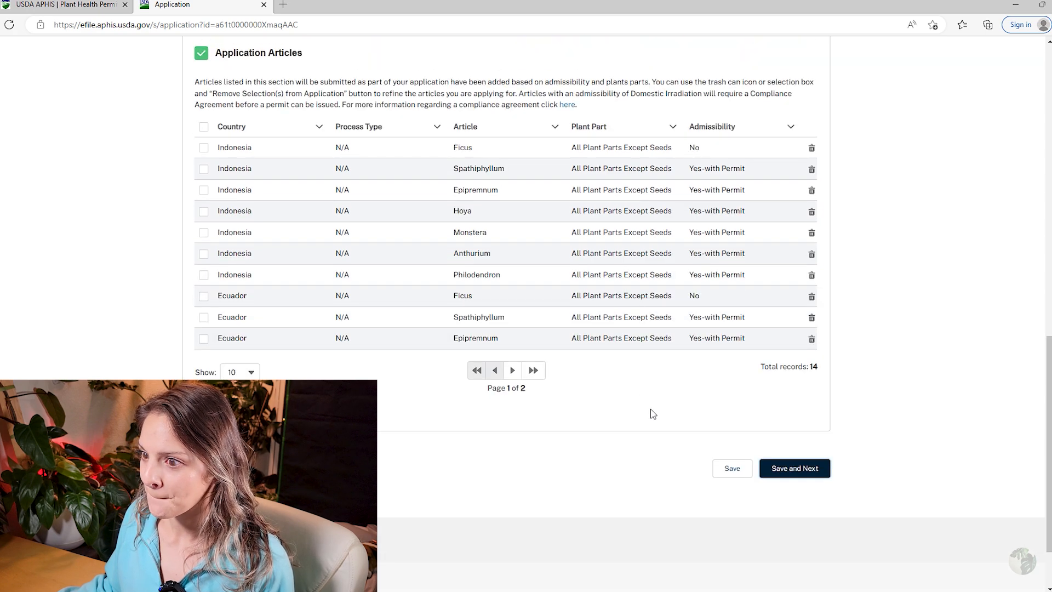
scroll(653, 413, up, 2)
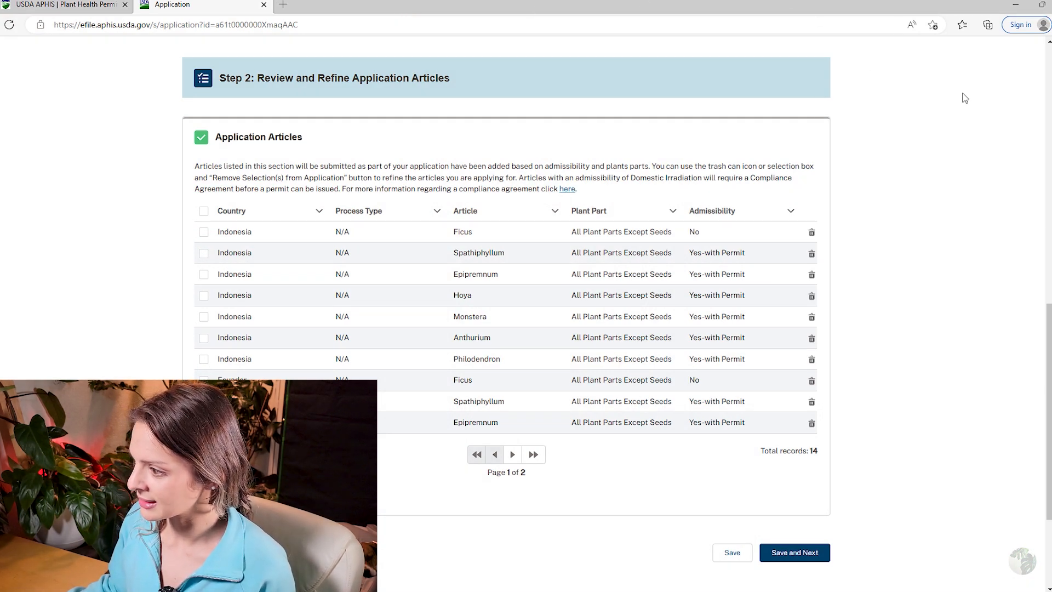
Remove the Ecuador and Indonesia Ficus rows and save the articles step.
click(811, 380)
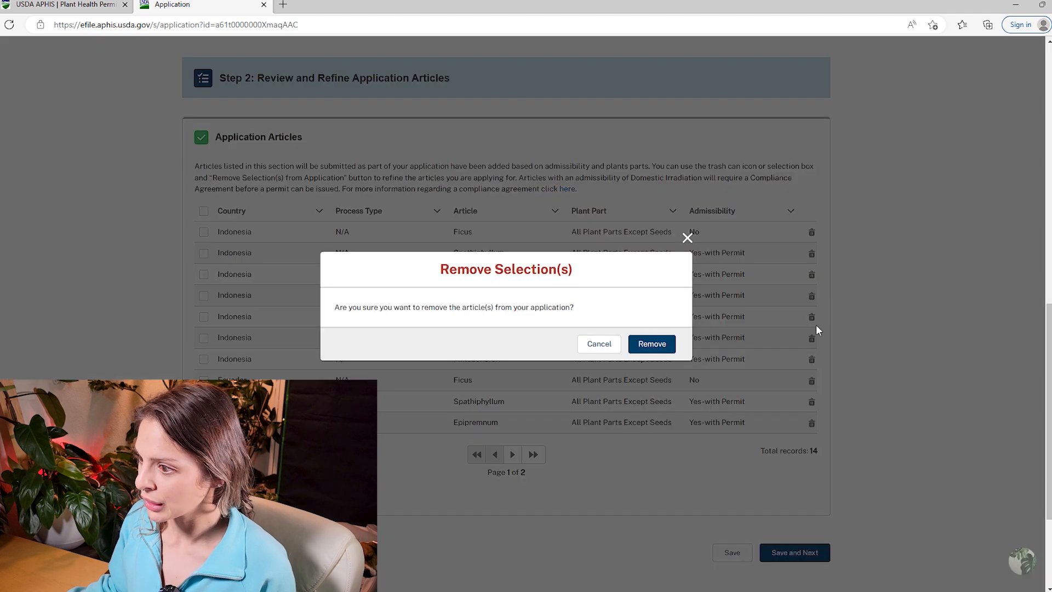
click(652, 344)
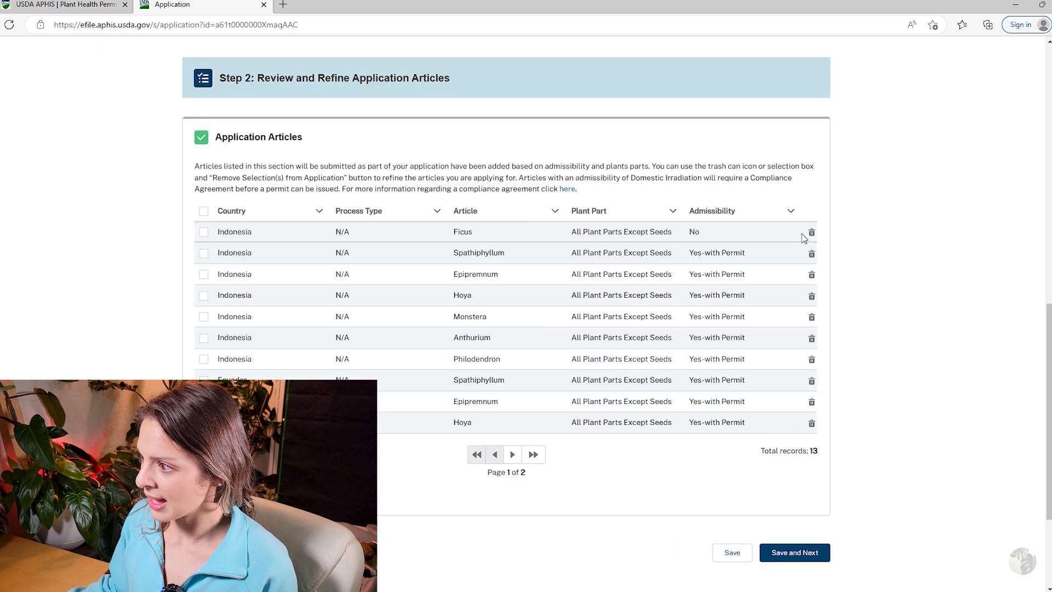
click(811, 232)
click(651, 343)
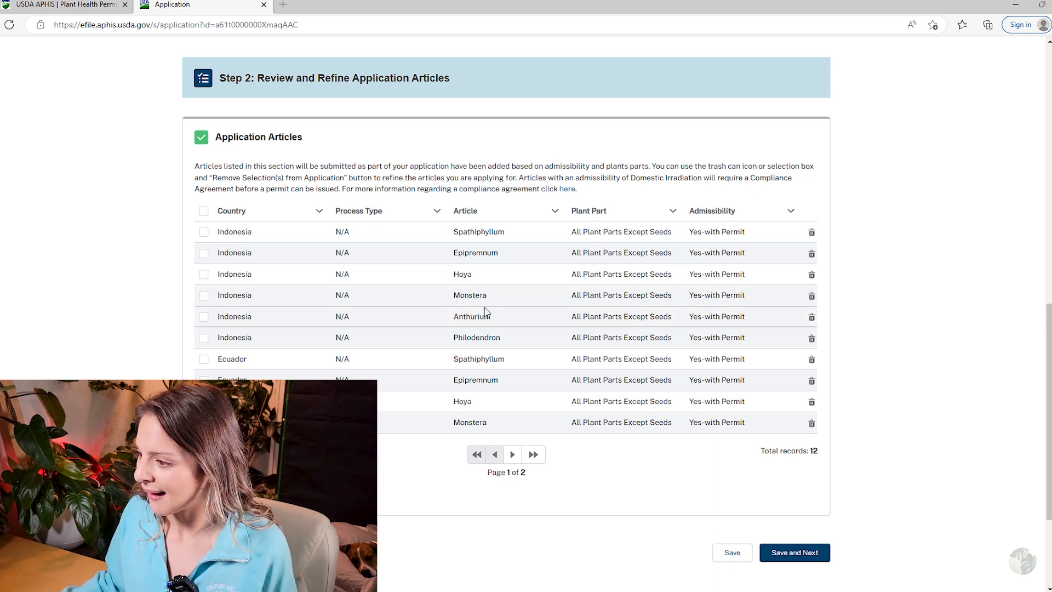
click(787, 558)
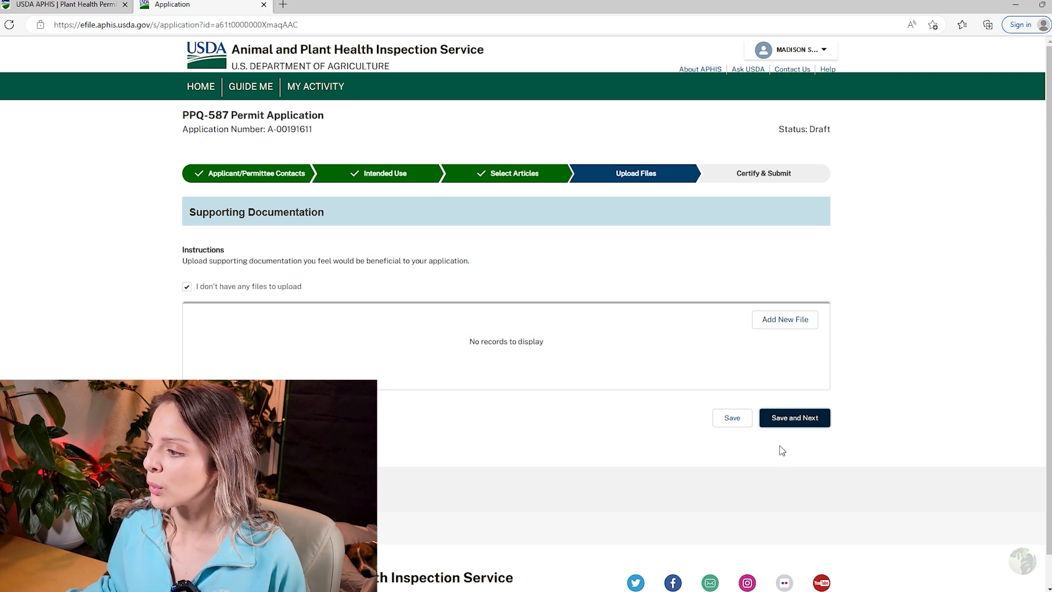
Skip file uploads and review the Certify & Submit summary page.
click(799, 431)
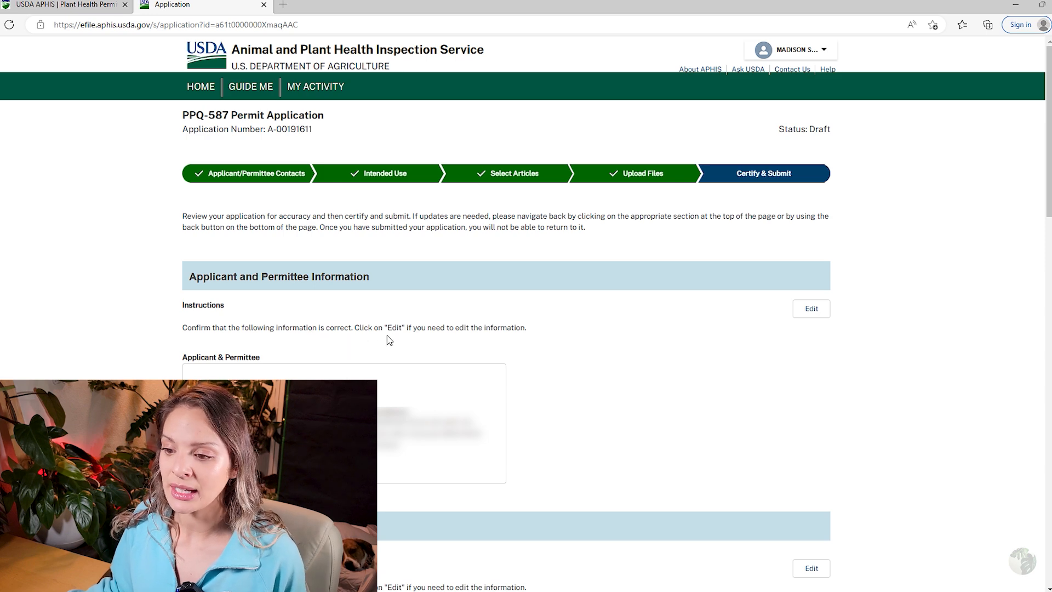
scroll(389, 336, down, 2)
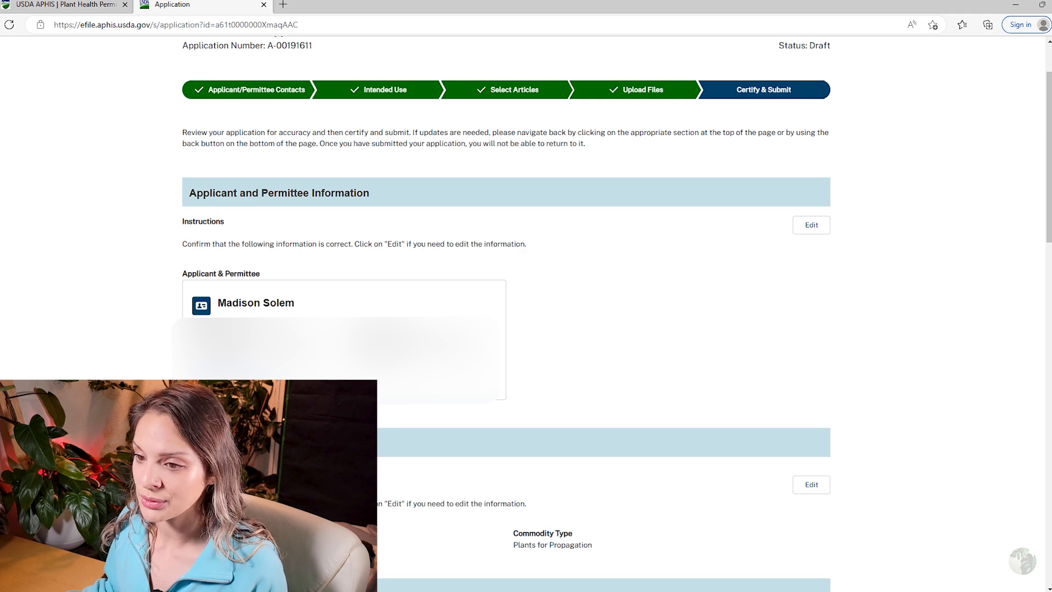
scroll(526, 329, down, 6)
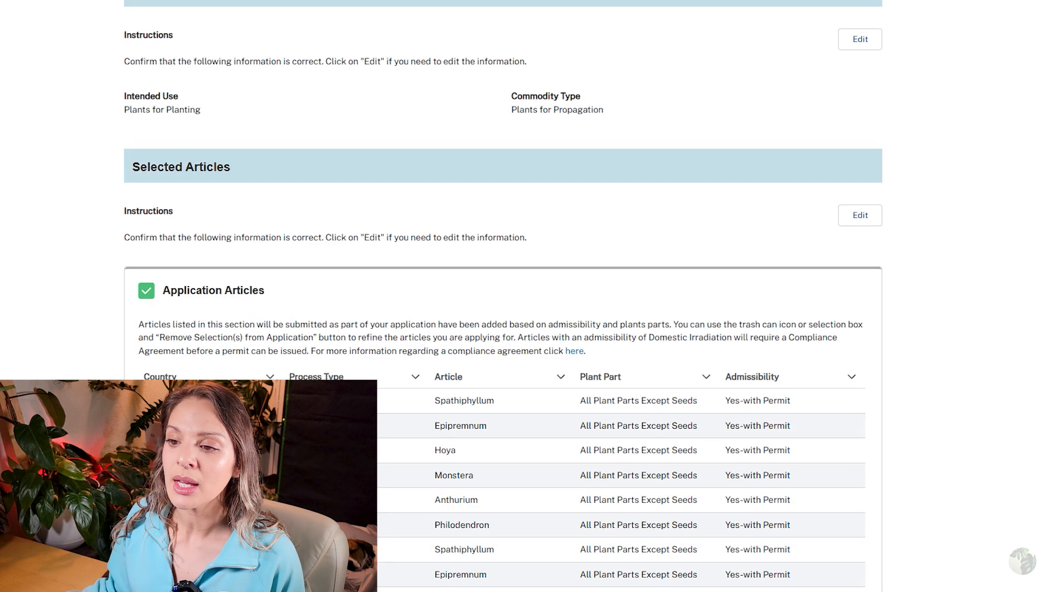
scroll(503, 329, up, 2)
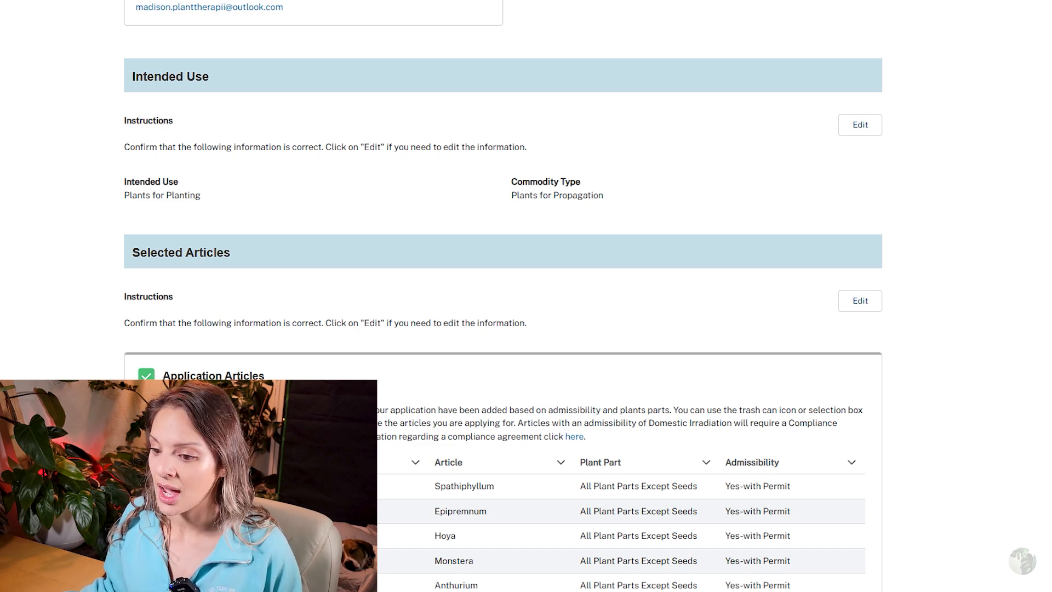
Certify acceptance of the import requirements and zoom the page in.
scroll(51, 277, down, 5)
scroll(51, 276, down, 5)
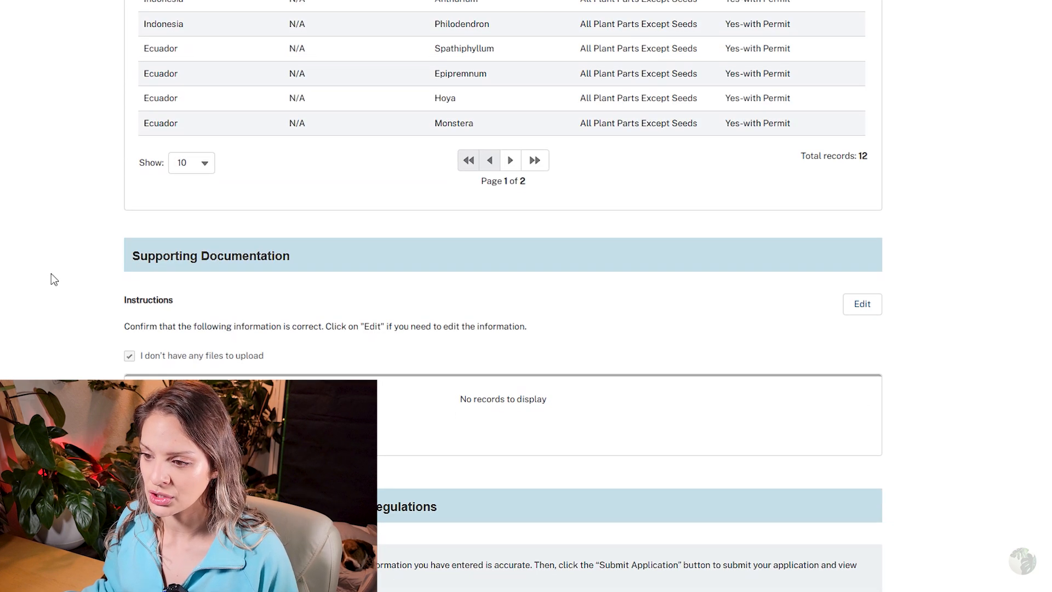
scroll(28, 281, down, 4)
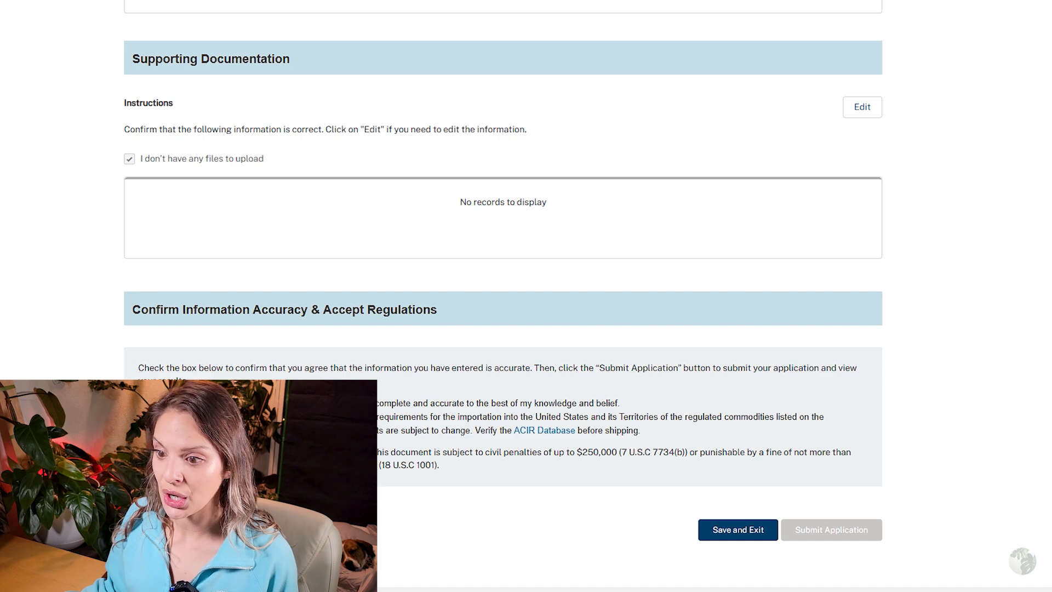
click(143, 417)
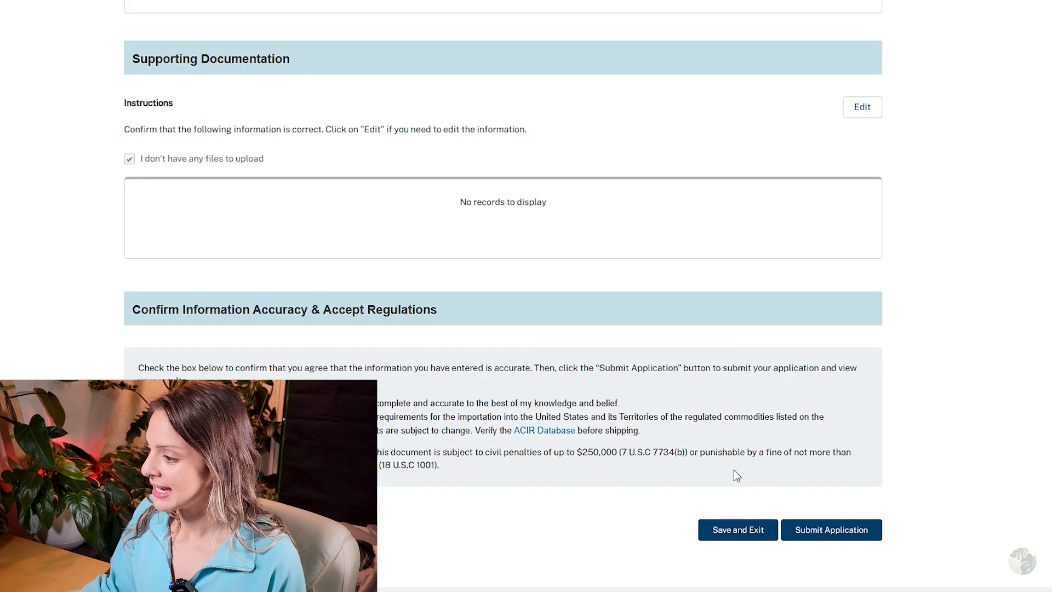
key(ctrl+plus)
key(ctrl+plus)
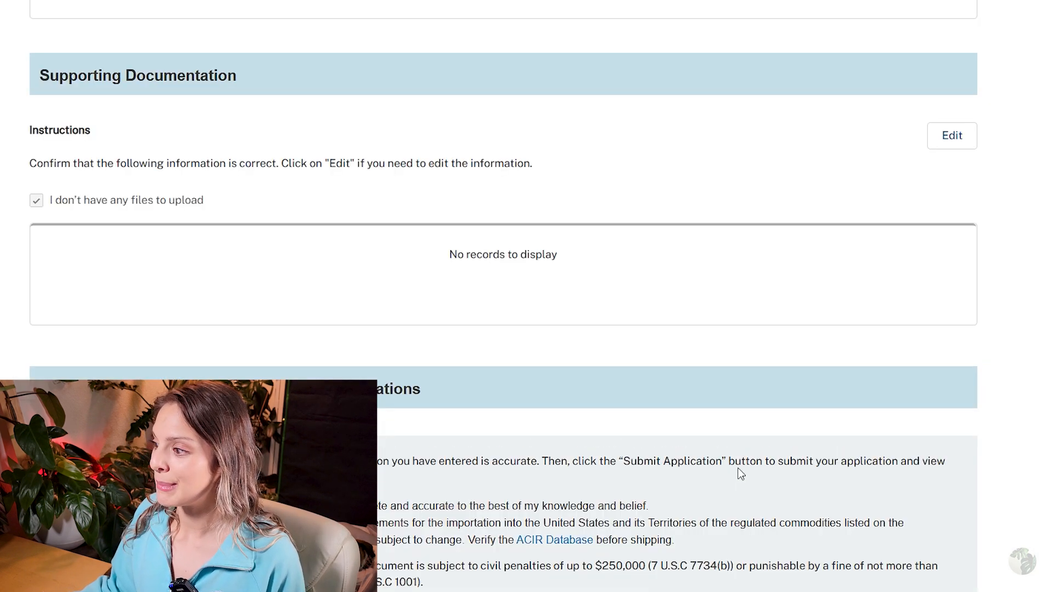
scroll(1022, 442, down, 5)
scroll(1025, 446, down, 1)
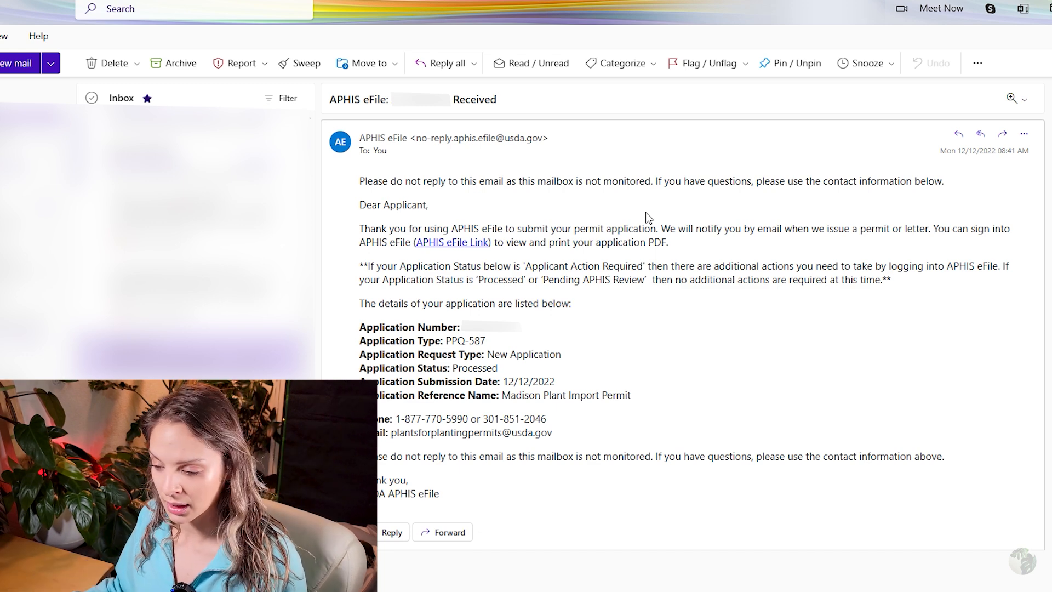
Enlarge the Outlook view and open the APHIS eFile email saying the permit was issued.
key(ctrl+plus)
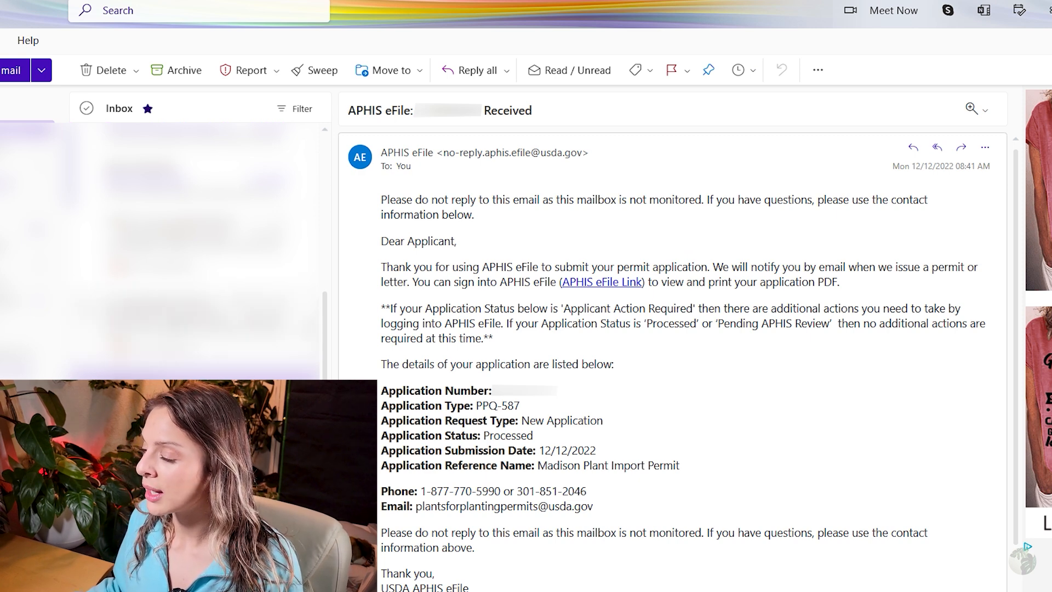
click(194, 324)
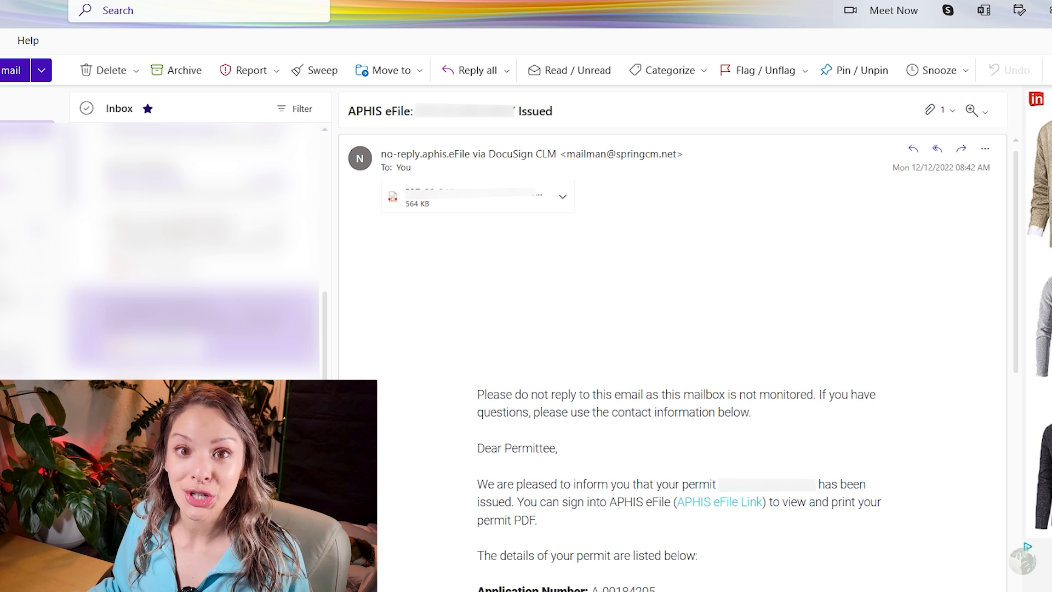